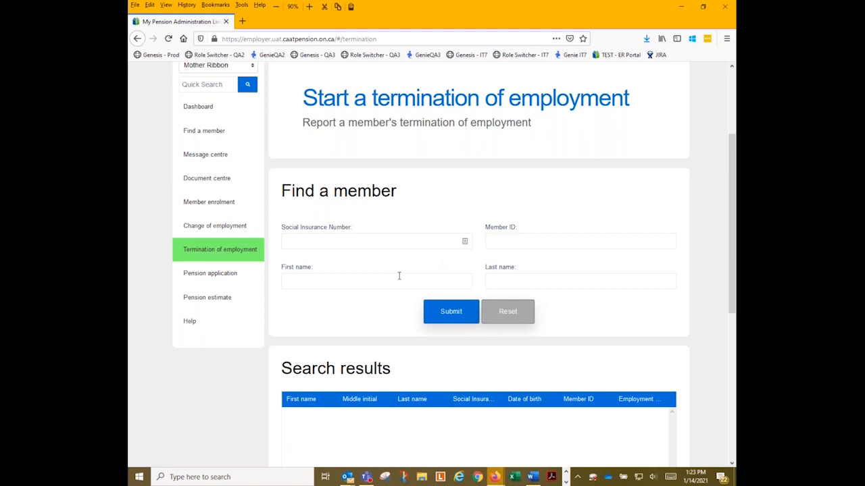
# Search by the member's Social Insurance Number and scroll to the single Active result.
pyautogui.click(290, 244)
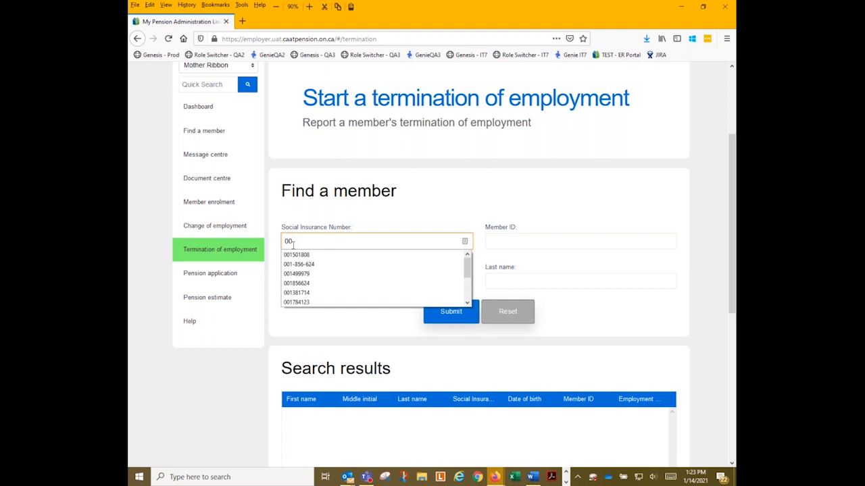
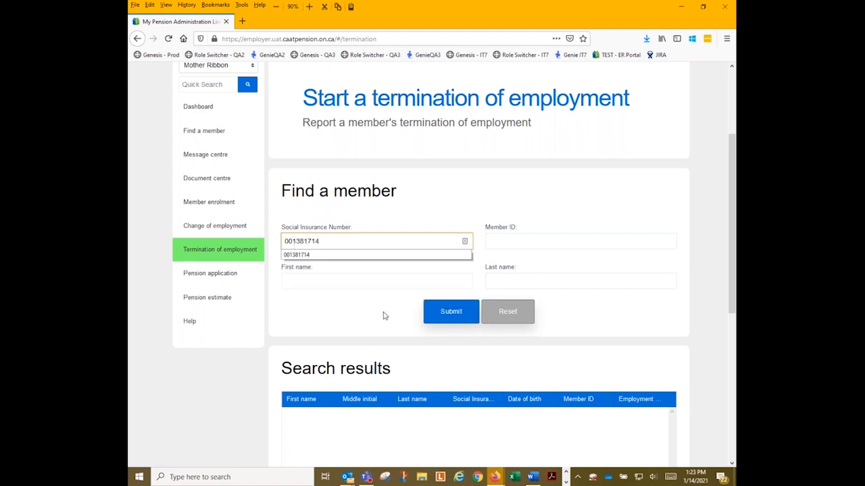
pyautogui.click(437, 317)
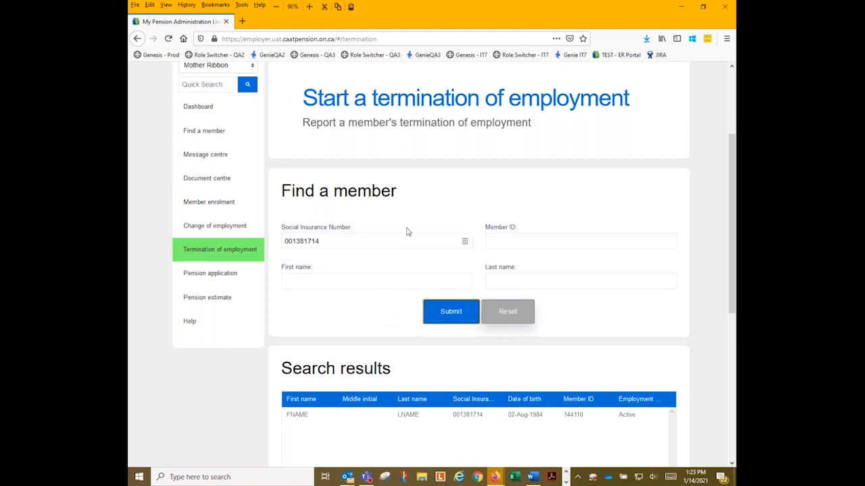
pyautogui.scroll(-4, 406, 231)
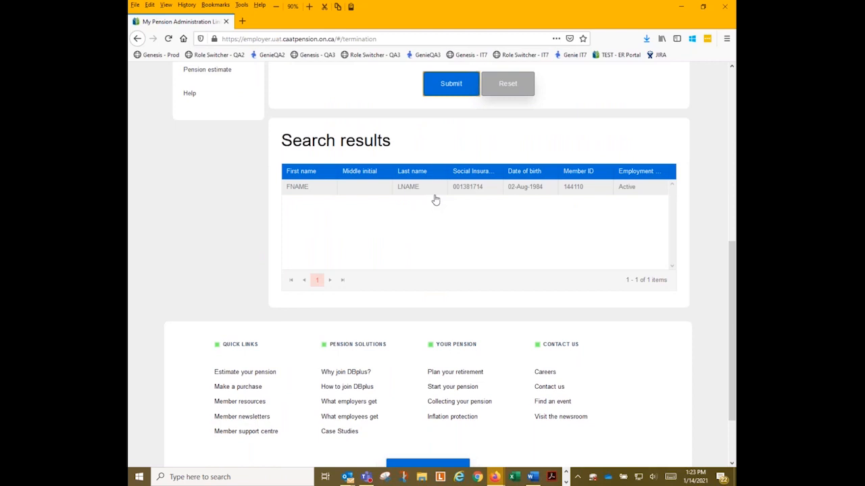
# Open the member's Termination of employment form and scroll to Member contact information.
pyautogui.doubleClick(435, 196)
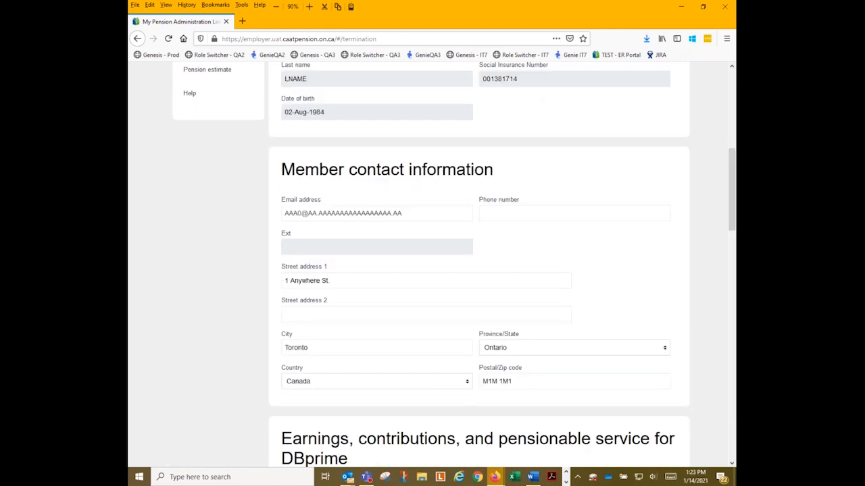
pyautogui.scroll(3, 436, 205)
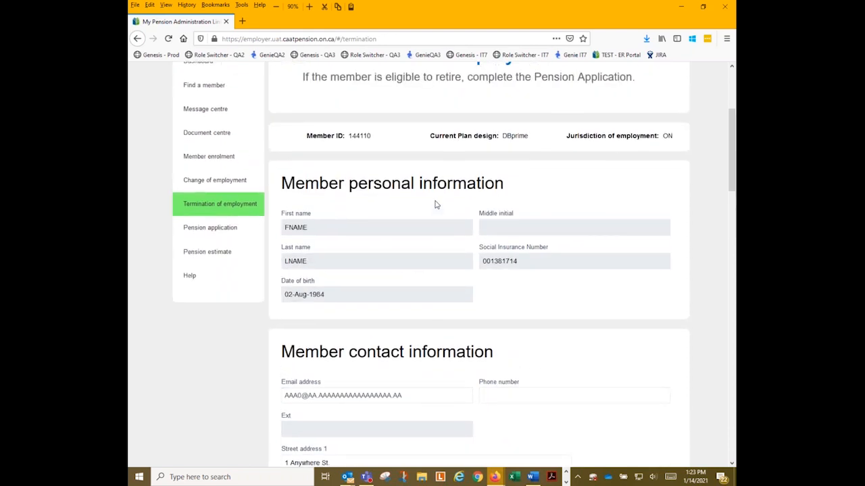
pyautogui.scroll(2, 435, 205)
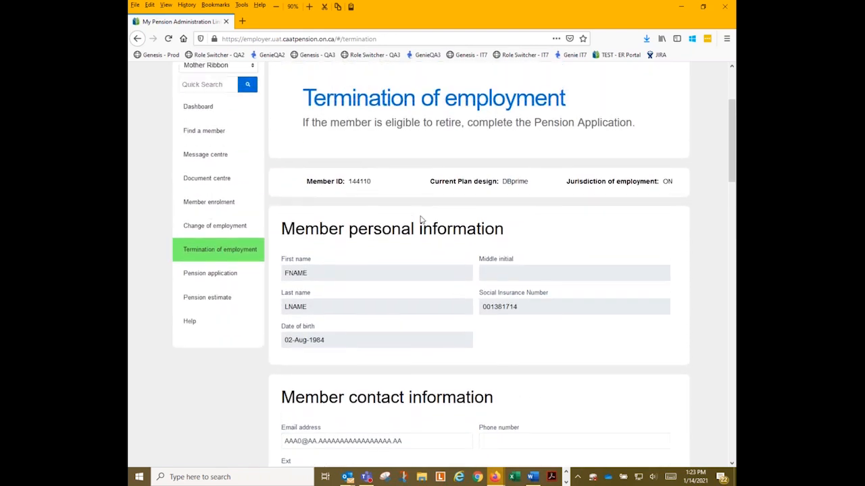
pyautogui.scroll(-2, 411, 239)
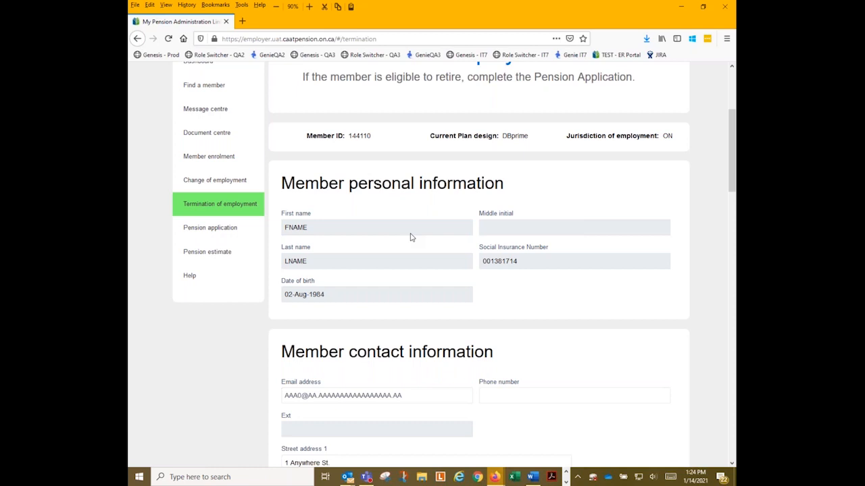
pyautogui.scroll(-4, 410, 237)
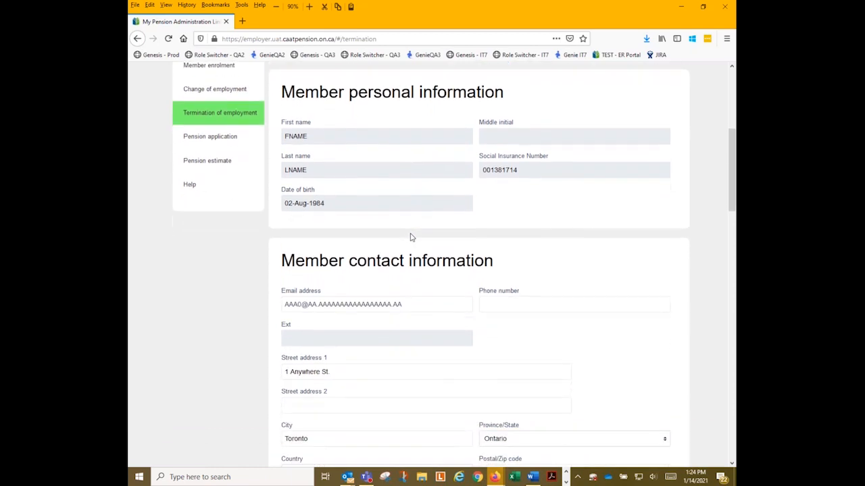
pyautogui.scroll(-1, 411, 237)
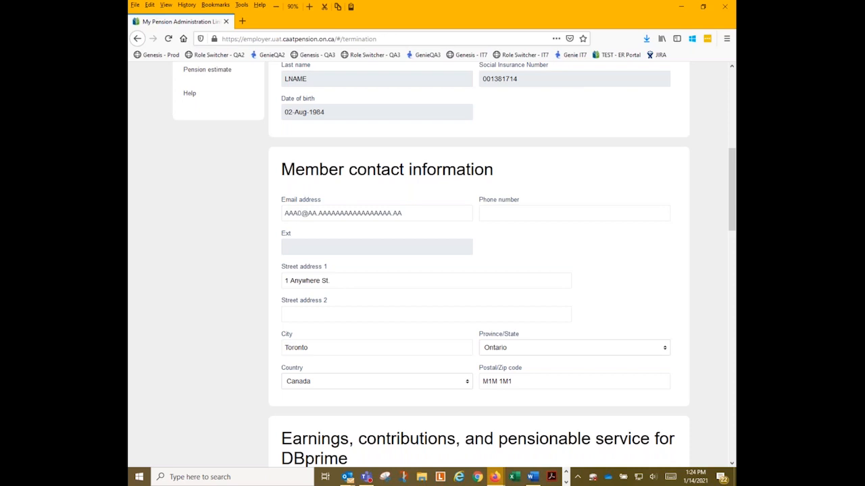
# Retype the member's Street address 1 and City in the contact information.
pyautogui.click(300, 286)
pyautogui.press('BackSpace')
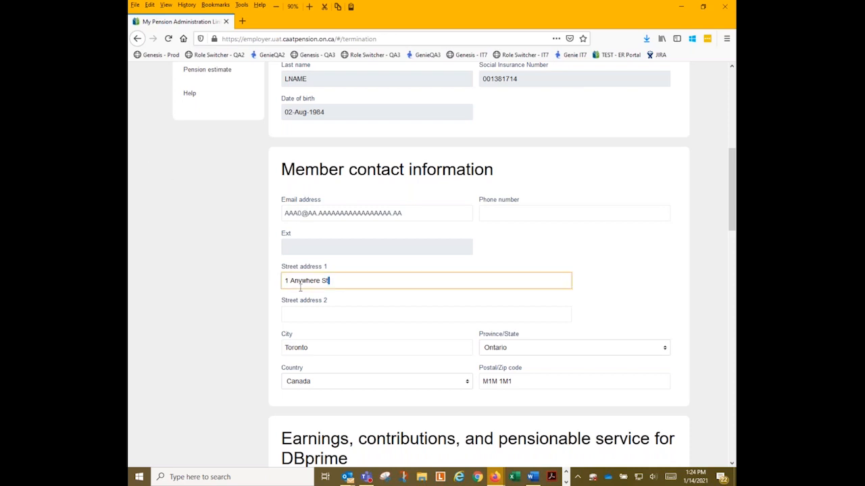
pyautogui.hotkey('ctrl', 'a')
pyautogui.write('1 Anywhere St')
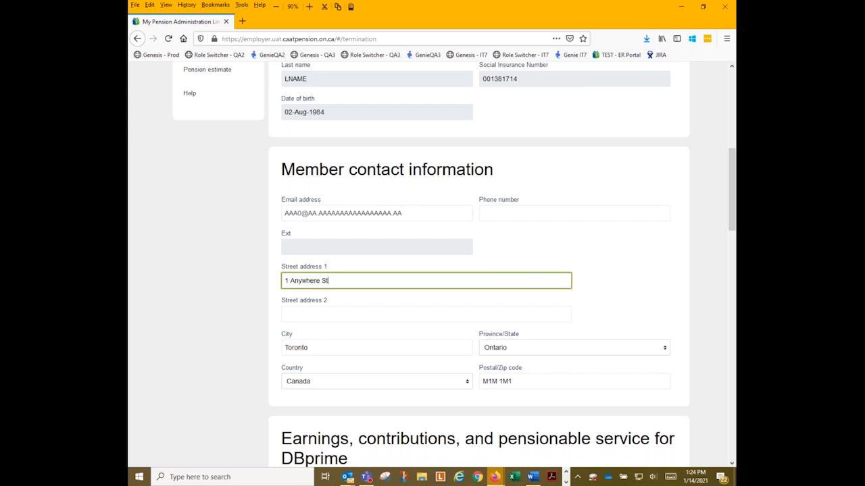
pyautogui.write('.')
pyautogui.press('Tab')
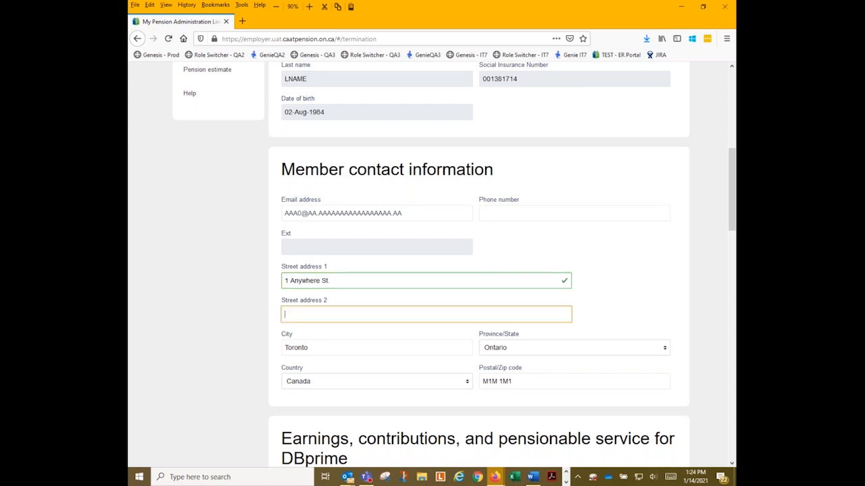
pyautogui.press('Tab')
pyautogui.write('Any')
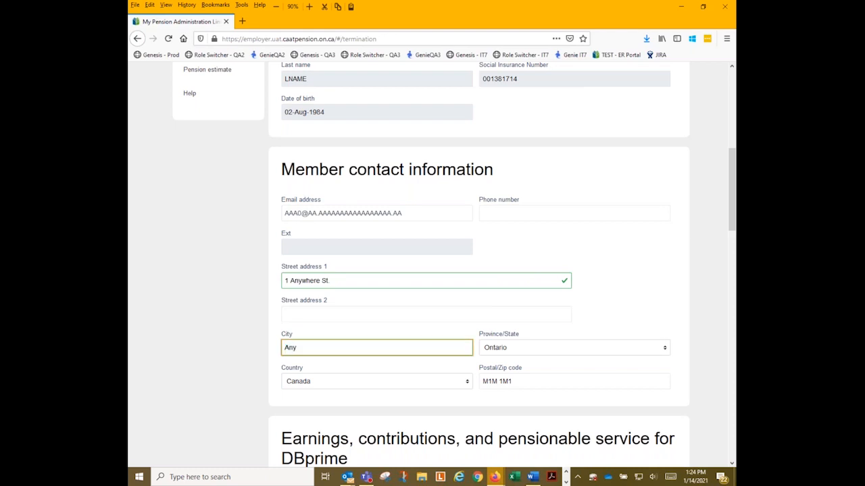
pyautogui.write('where Toronto')
# Enter the member's postal code in the correct format, fixing a mistyped attempt.
pyautogui.press('Tab')
pyautogui.press('Tab')
pyautogui.press('Tab')
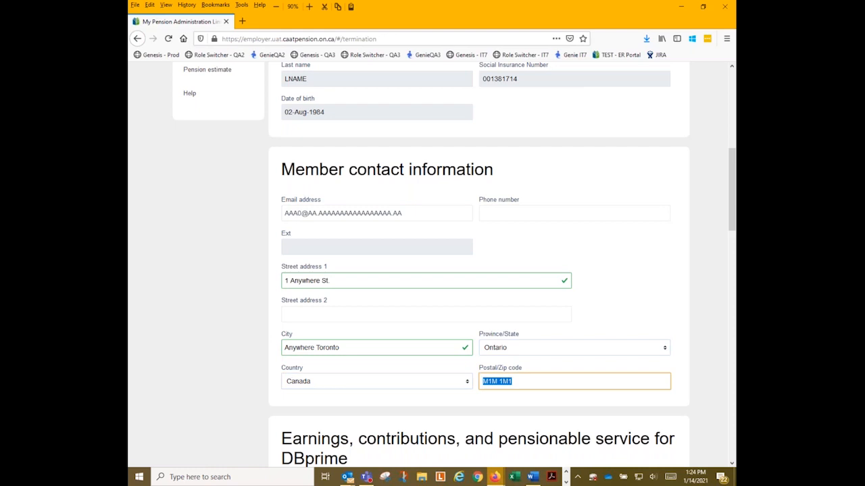
pyautogui.write('M1M 1M1')
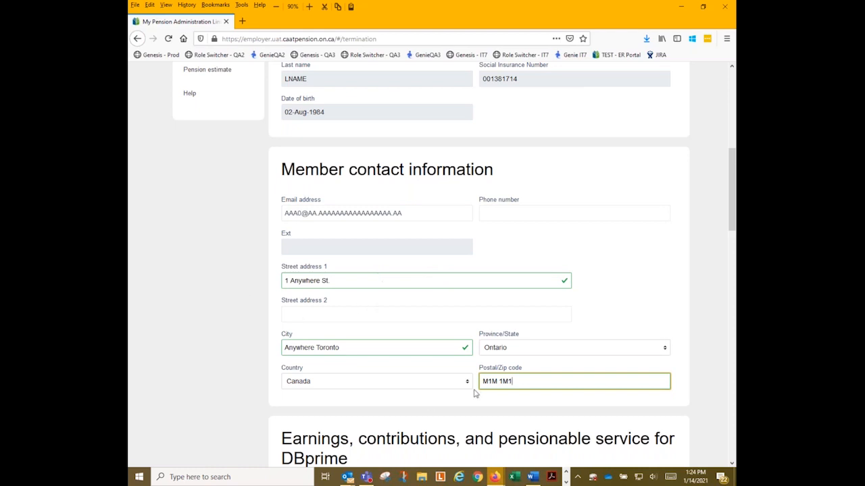
pyautogui.moveTo(519, 387); pyautogui.dragTo(425, 384)
pyautogui.write('1M1 ')
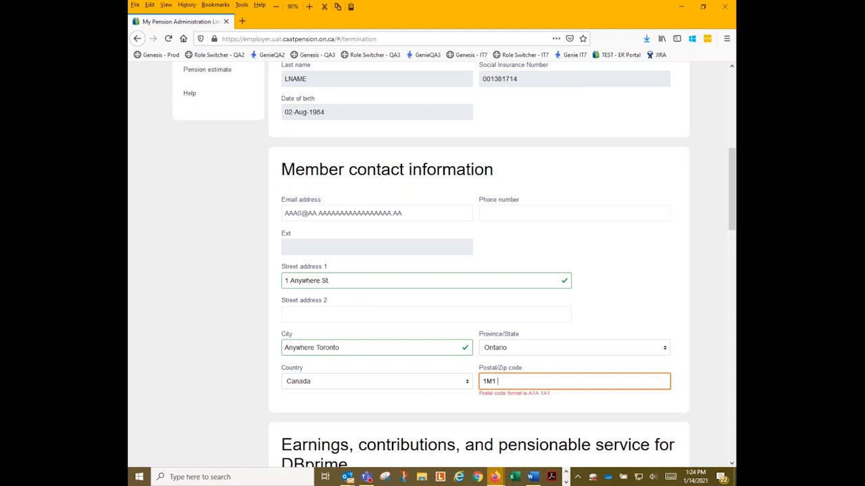
pyautogui.write('M1M')
pyautogui.hotkey('ctrl', 'a')
pyautogui.write('M1M 1M1')
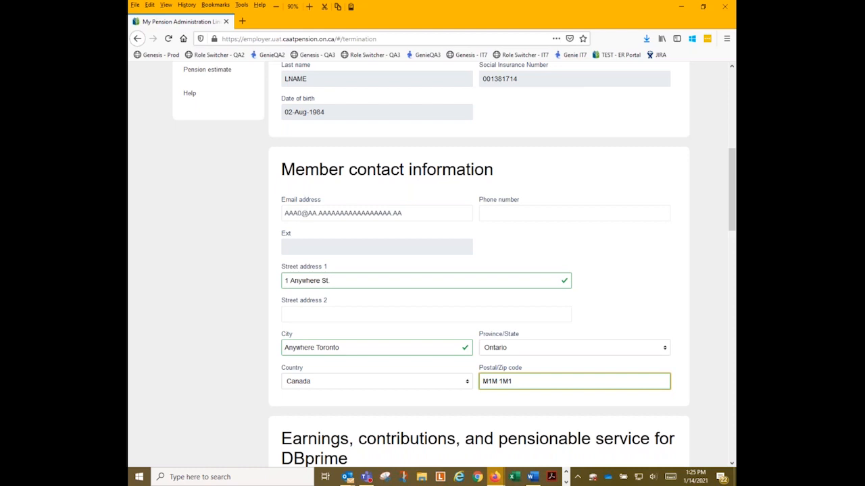
pyautogui.scroll(-5, 464, 302)
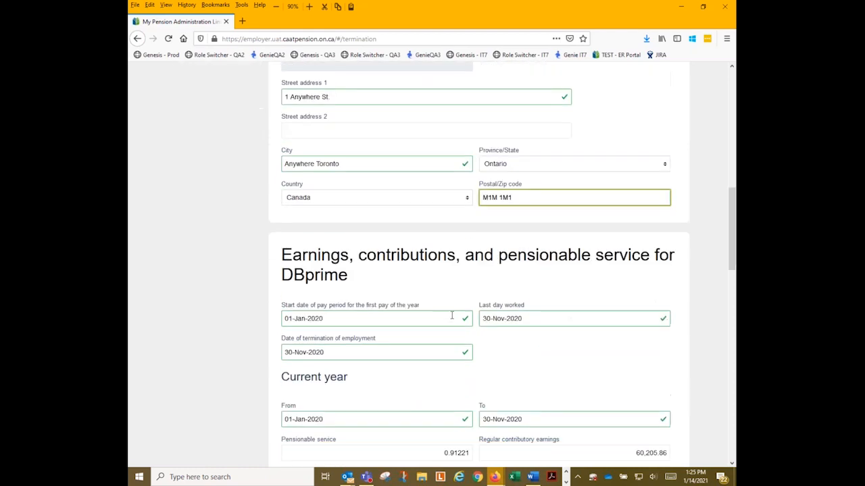
pyautogui.scroll(1, 502, 264)
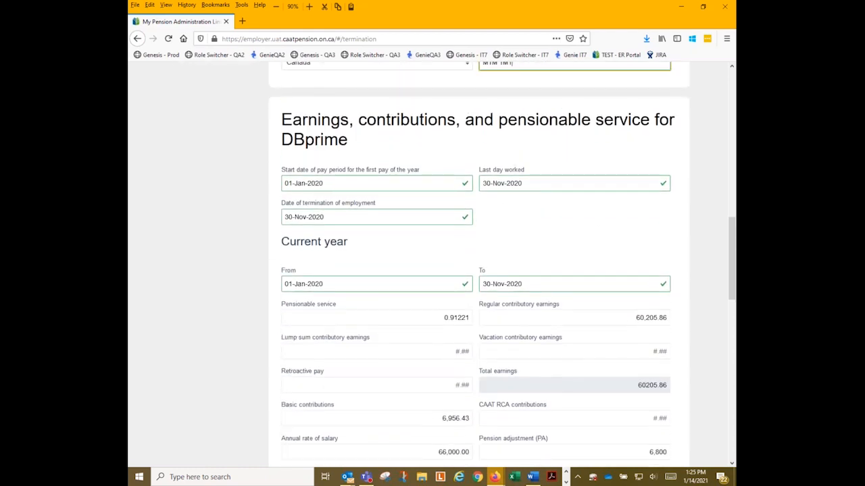
pyautogui.scroll(2, 479, 263)
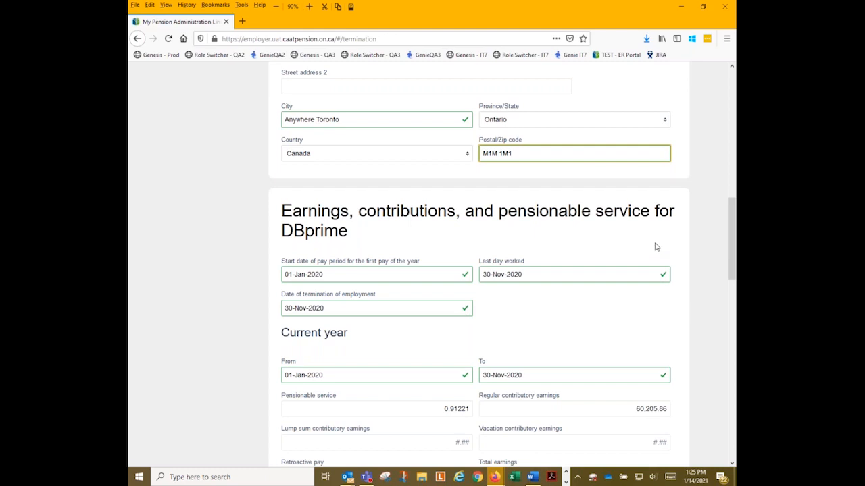
pyautogui.scroll(-1, 654, 247)
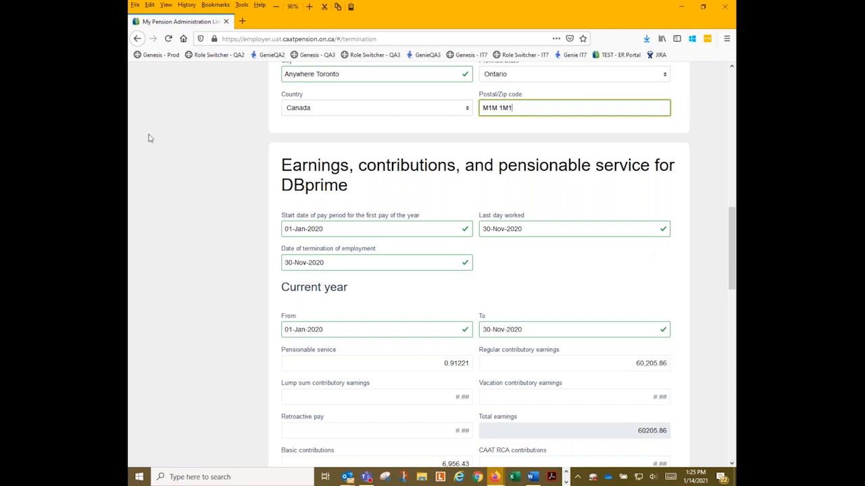
# Set the first-pay start date to 01-Jan-2020 and last day worked to 30-Nov-2020.
pyautogui.press('Tab')
pyautogui.write('01')
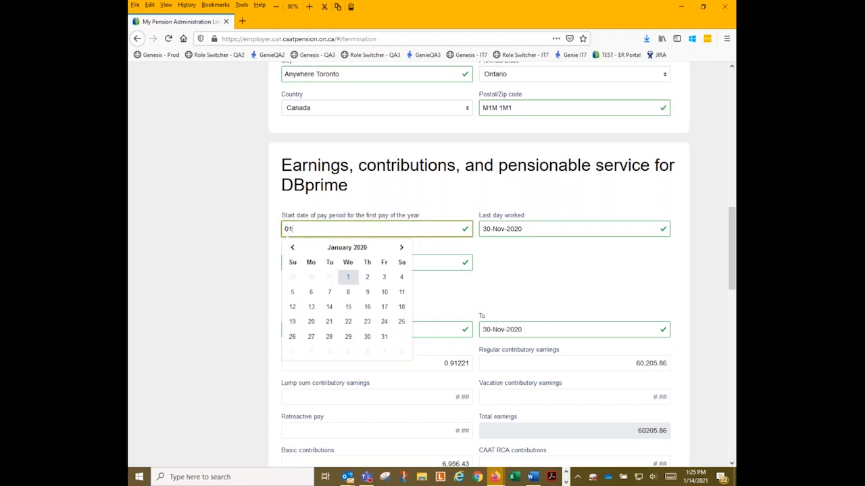
pyautogui.write('jan2020')
pyautogui.press('Tab')
pyautogui.press('Tab')
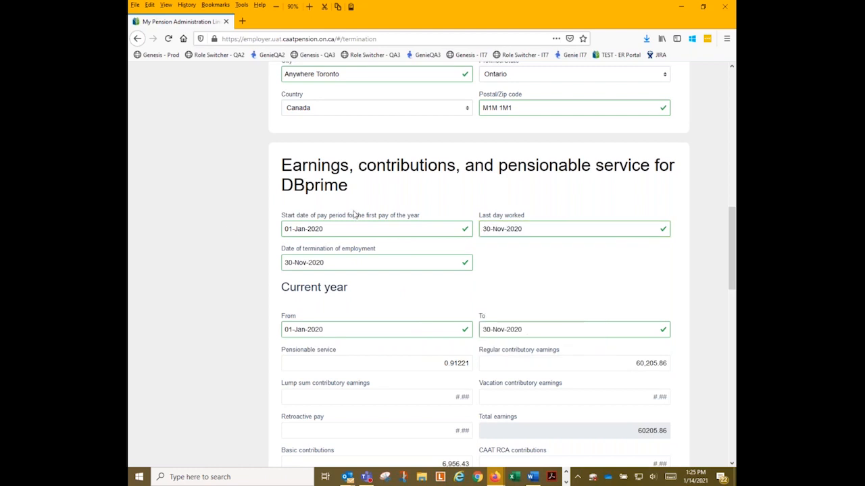
pyautogui.click(529, 233)
pyautogui.press('Home')
pyautogui.write('30nov2020')
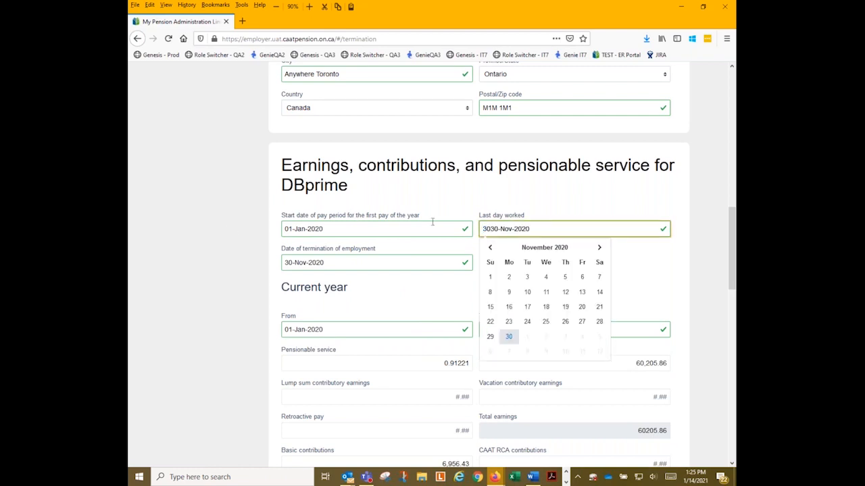
pyautogui.press('Delete')
pyautogui.press('Delete')
pyautogui.press('Delete')
pyautogui.press('Delete')
pyautogui.press('Delete')
pyautogui.press('Delete')
pyautogui.press('Delete')
pyautogui.press('Delete')
pyautogui.press('Delete')
pyautogui.press('Delete')
pyautogui.press('Delete')
pyautogui.press('Tab')
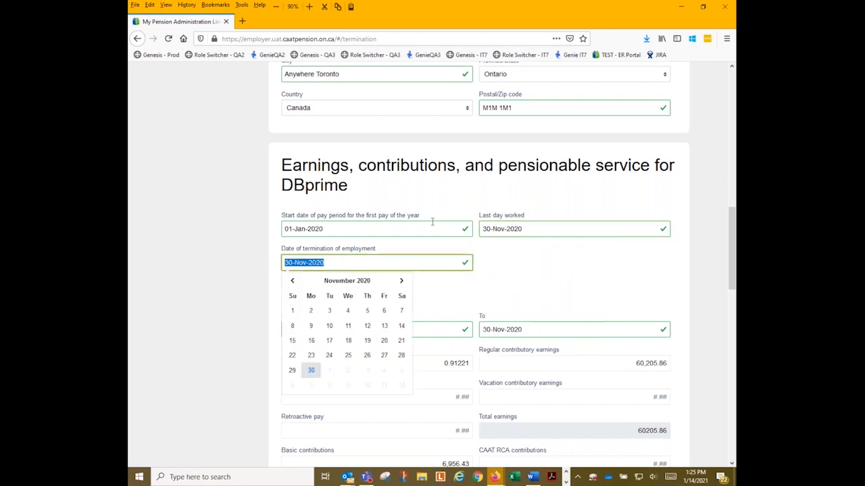
# Set the termination date to 30-Nov-2020.
pyautogui.write('30nov 2')
pyautogui.press('BackSpace')
pyautogui.press('BackSpace')
pyautogui.write('202')
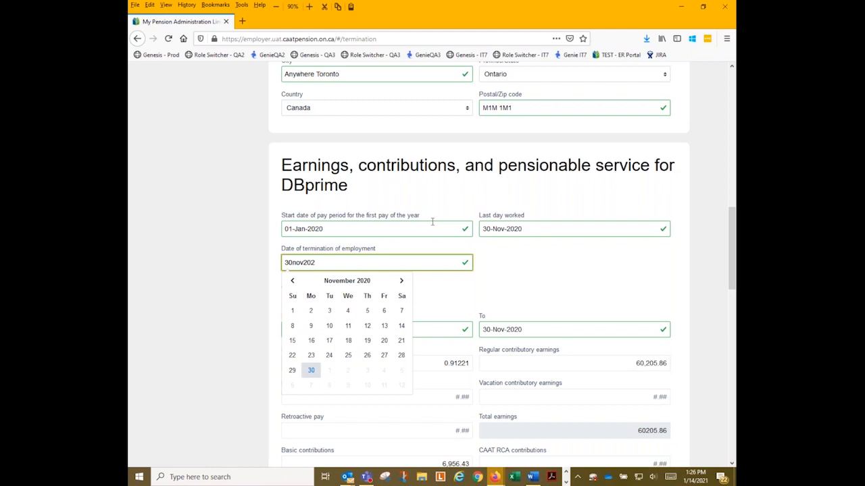
pyautogui.write('0')
pyautogui.press('Tab')
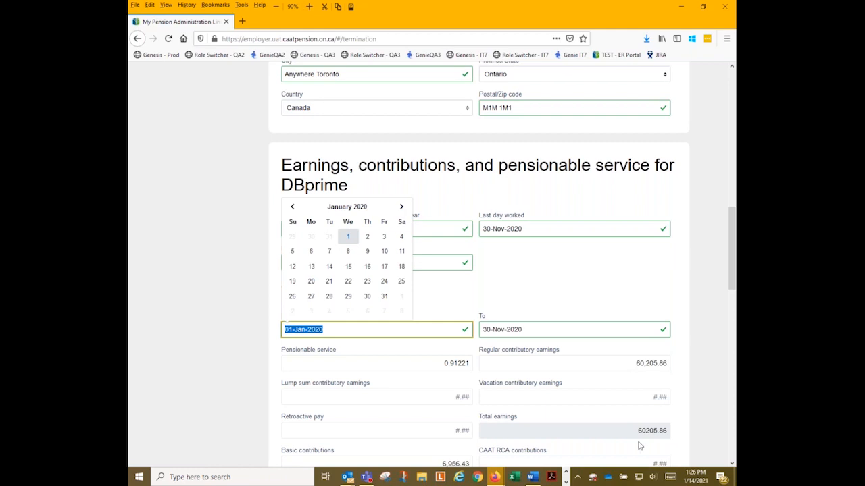
pyautogui.press('Tab')
# Retype the current-year From date as 01-Jan-2020 and begin the To date.
pyautogui.click(354, 331)
pyautogui.moveTo(366, 333); pyautogui.dragTo(264, 333)
pyautogui.write('01jan2020')
pyautogui.press('Tab')
pyautogui.write('3')
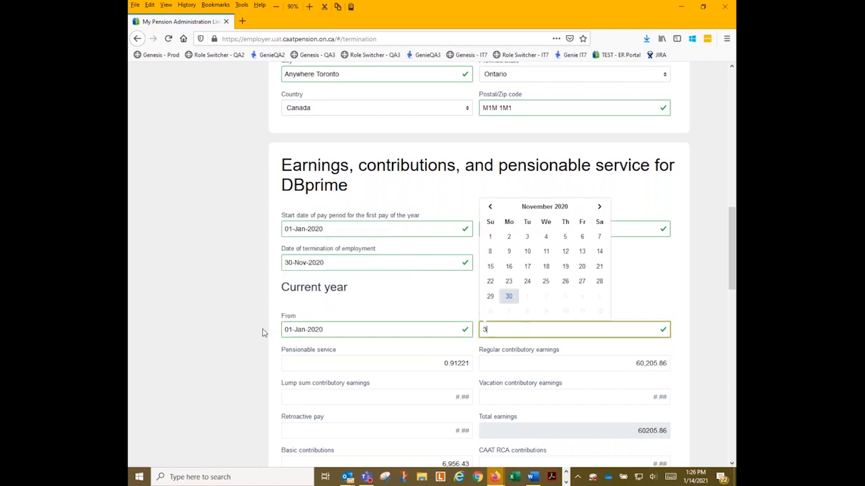
pyautogui.write('0nov2020')
# Confirm To as 30-Nov-2020, pensionable service 0.91221 and regular contributory earnings 60,205.86.
pyautogui.press('Tab')
pyautogui.write('0')
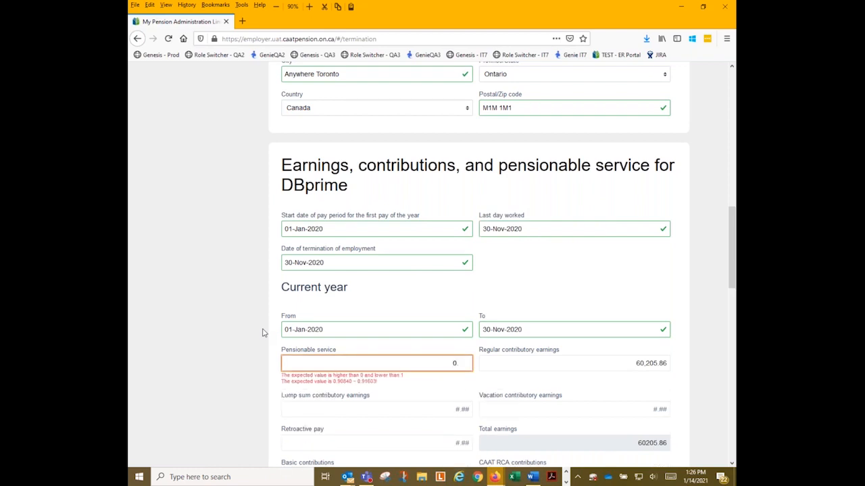
pyautogui.write('.91221')
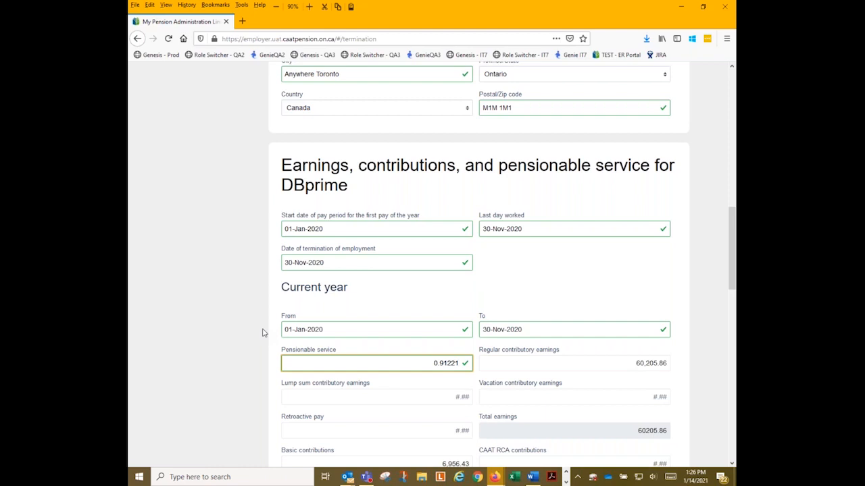
pyautogui.press('Tab')
pyautogui.write('0205.86')
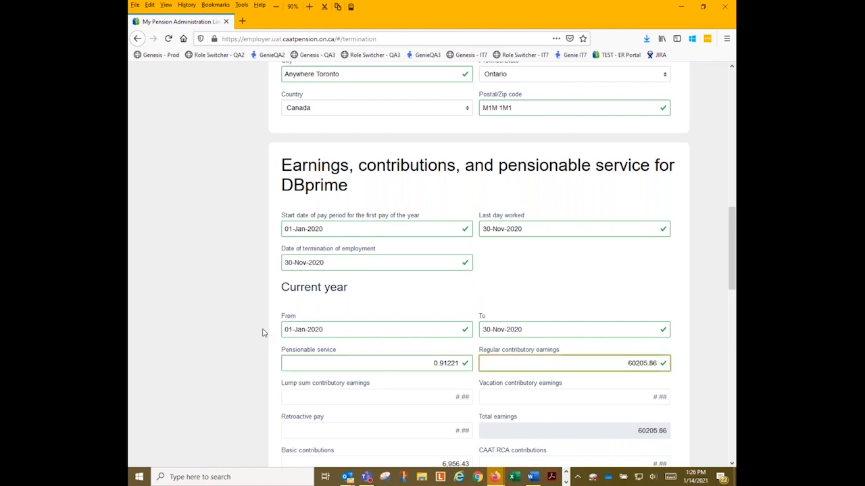
pyautogui.press('Tab')
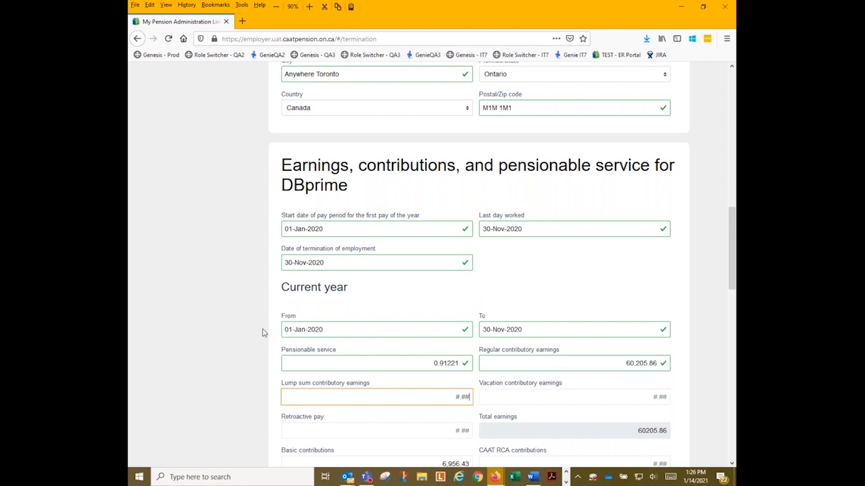
# Enter basic contributions 6,956.43 and pension adjustment 6,800.
pyautogui.press('Tab')
pyautogui.press('Tab')
pyautogui.press('Tab')
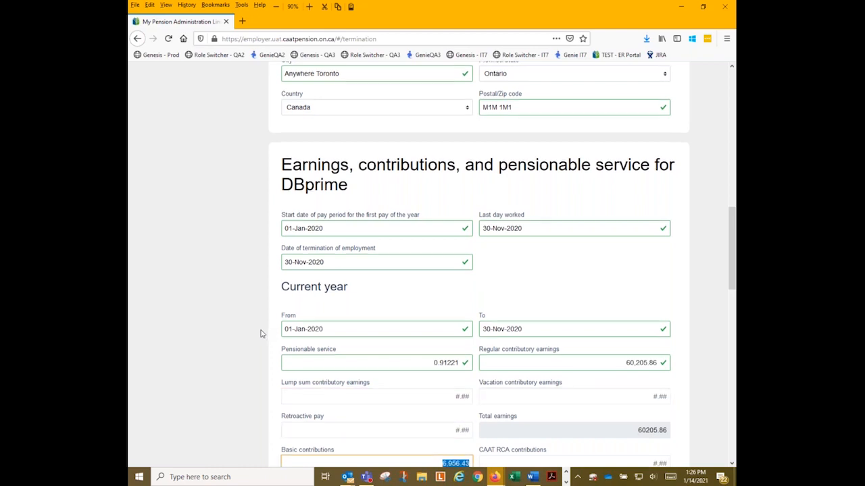
pyautogui.scroll(-6, 263, 332)
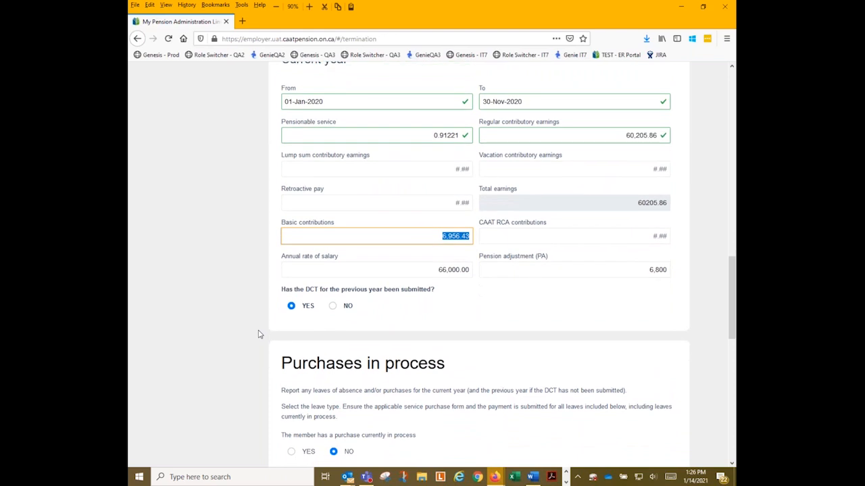
pyautogui.write('6,95')
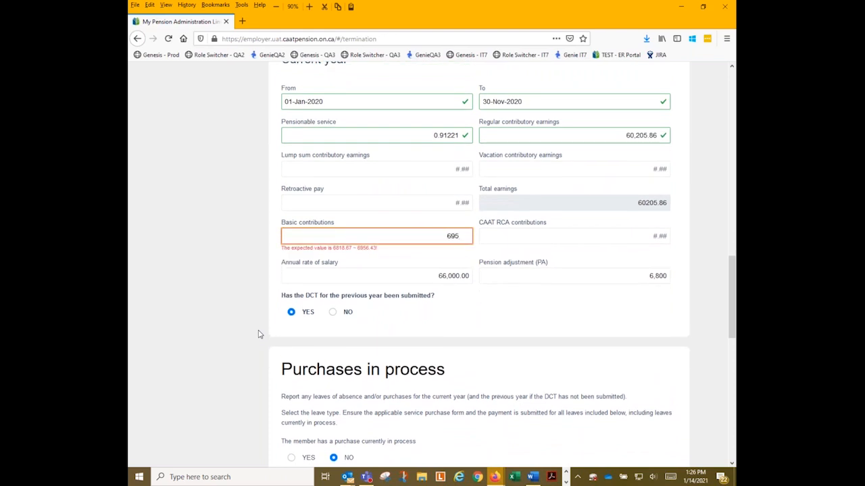
pyautogui.write('6.43')
pyautogui.press('Tab')
pyautogui.press('Tab')
pyautogui.press('Tab')
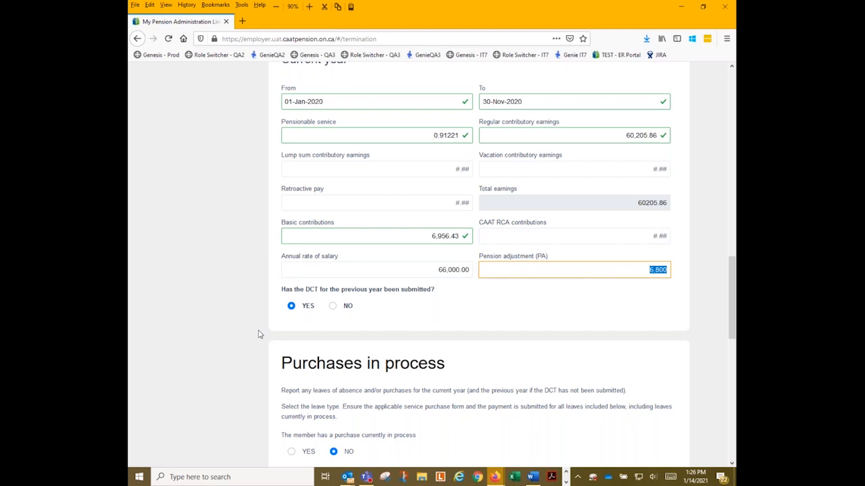
pyautogui.write('6800')
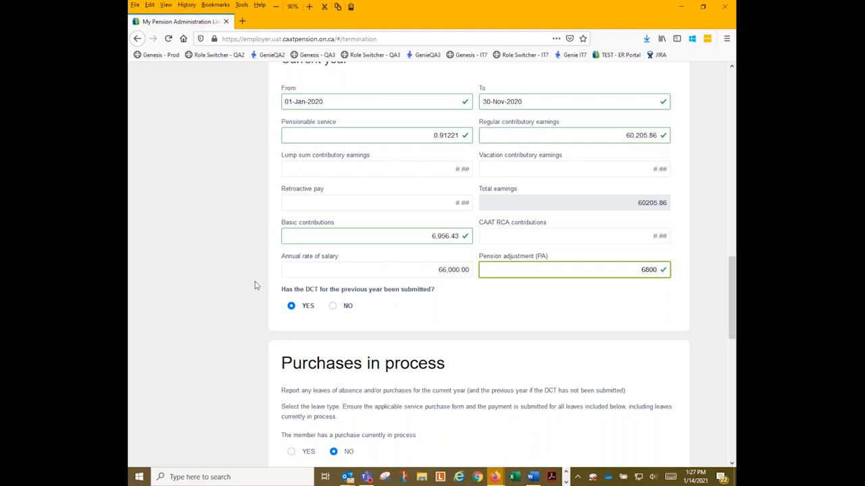
pyautogui.click(332, 306)
pyautogui.scroll(-5, 332, 308)
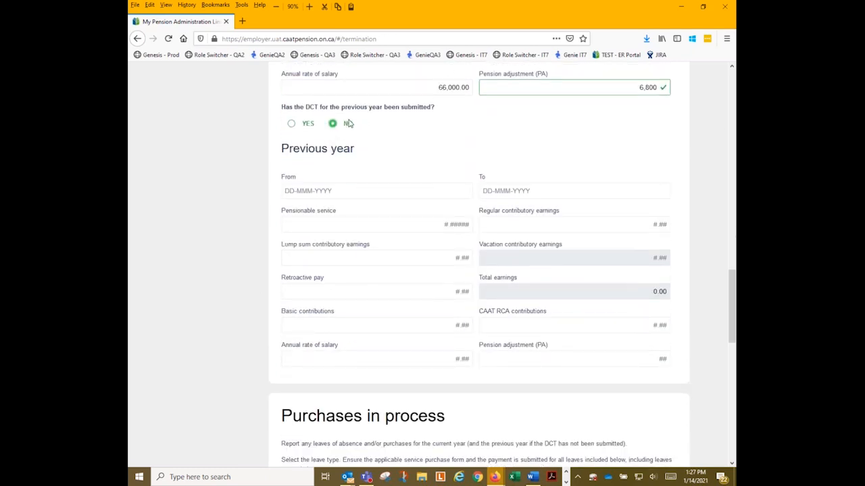
pyautogui.click(291, 124)
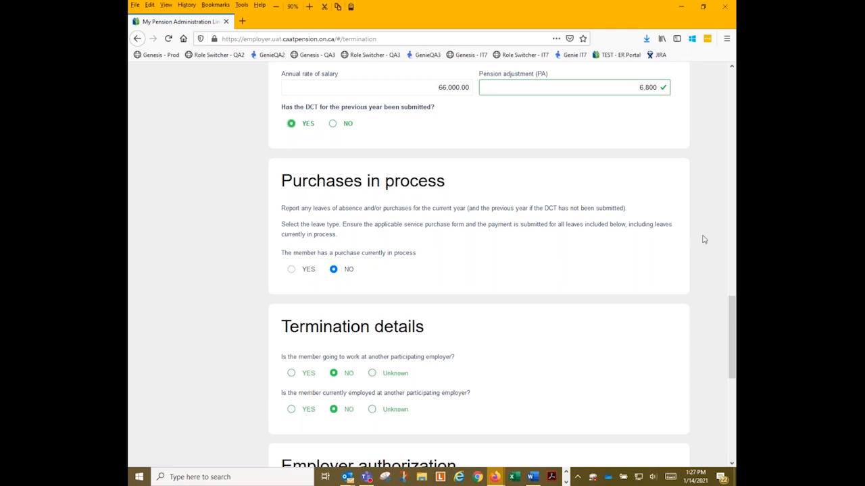
pyautogui.click(291, 270)
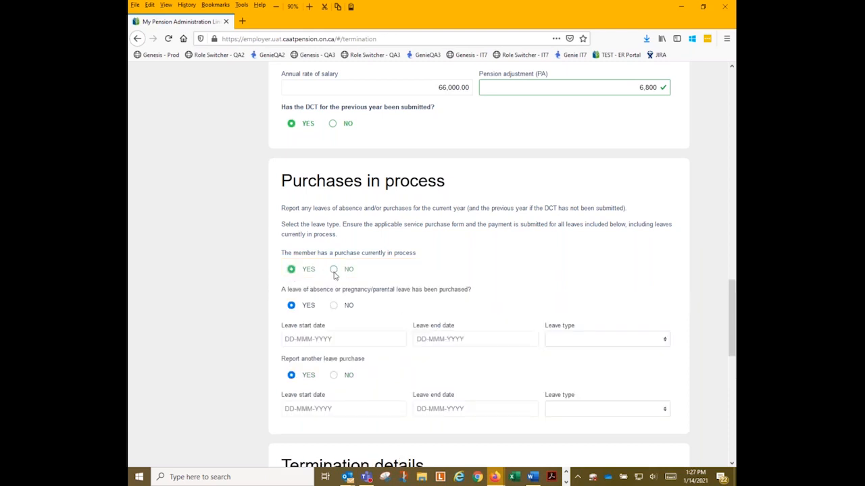
pyautogui.click(333, 270)
pyautogui.scroll(-4, 489, 239)
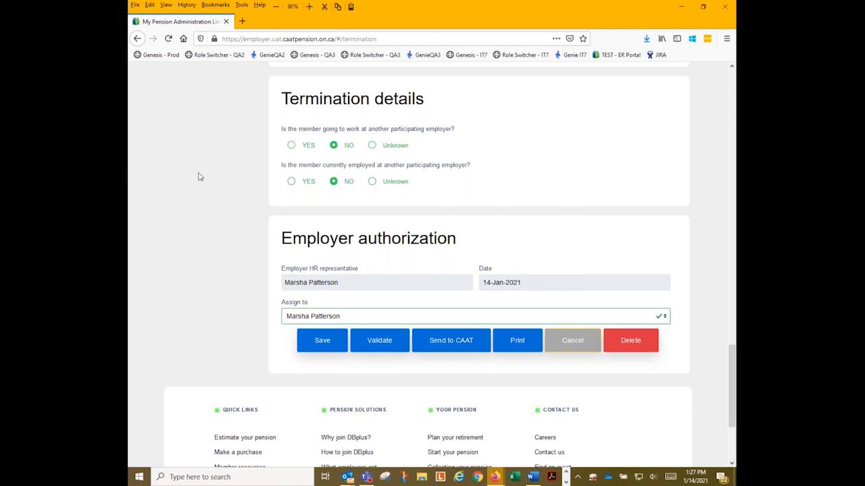
pyautogui.click(291, 146)
pyautogui.click(292, 214)
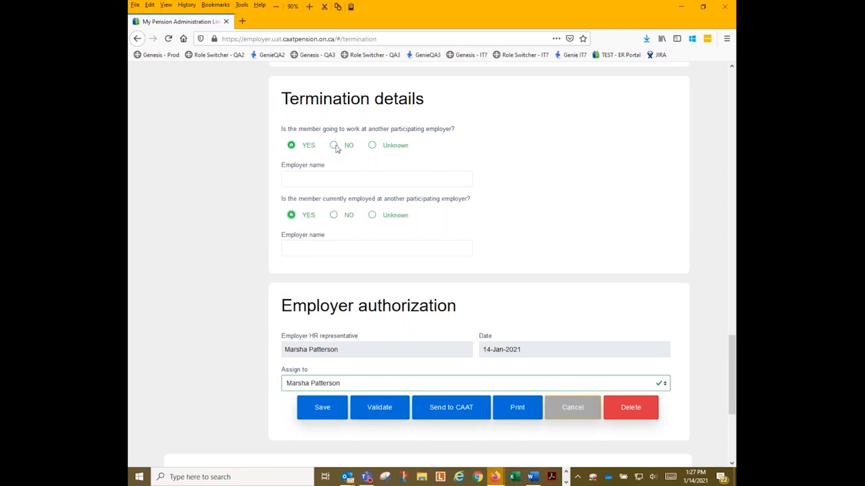
pyautogui.click(335, 146)
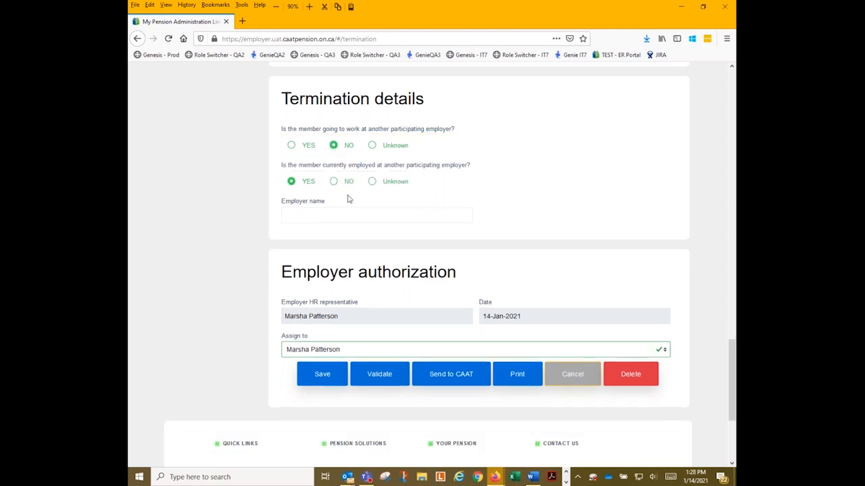
pyautogui.click(335, 183)
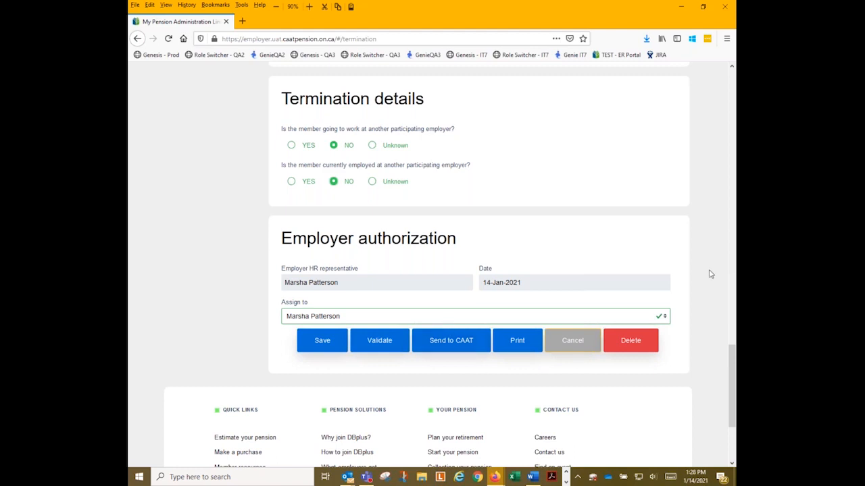
# Keep the current assignee, save the termination transaction and acknowledge the success message.
pyautogui.click(666, 319)
pyautogui.click(666, 319)
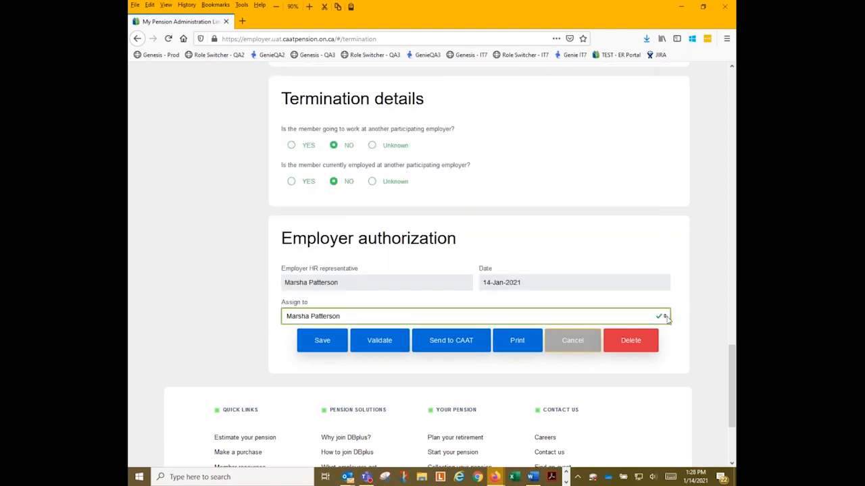
pyautogui.click(319, 351)
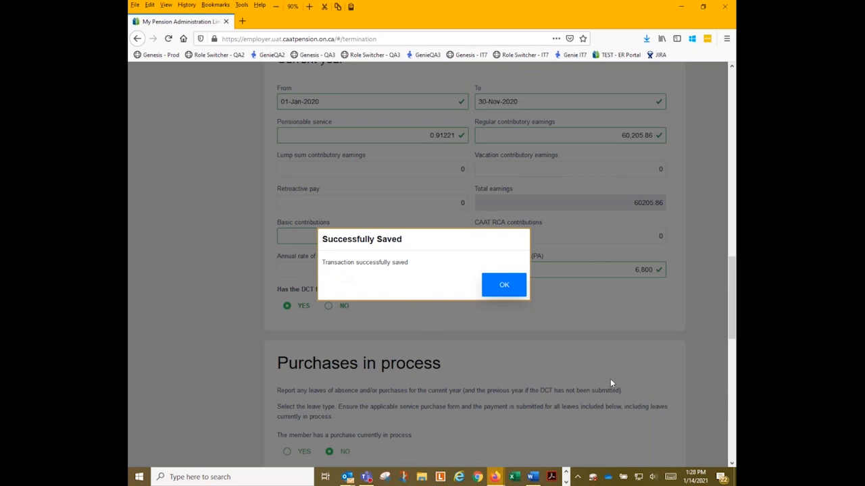
pyautogui.click(500, 289)
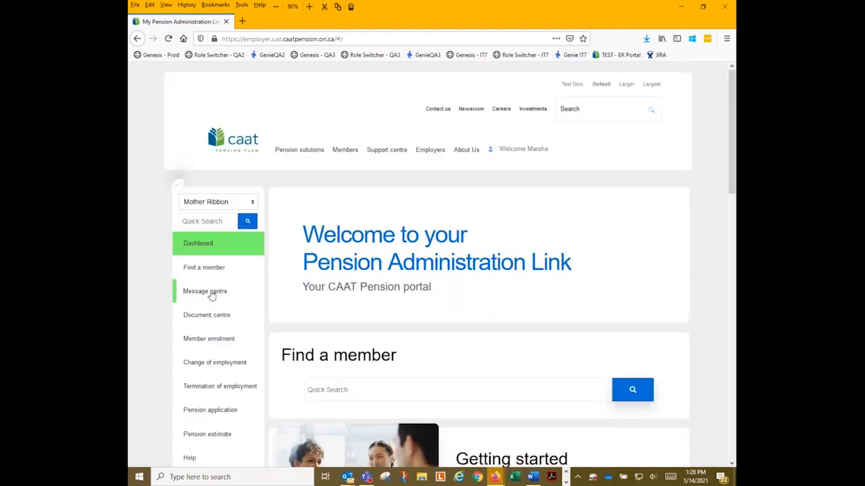
pyautogui.click(211, 293)
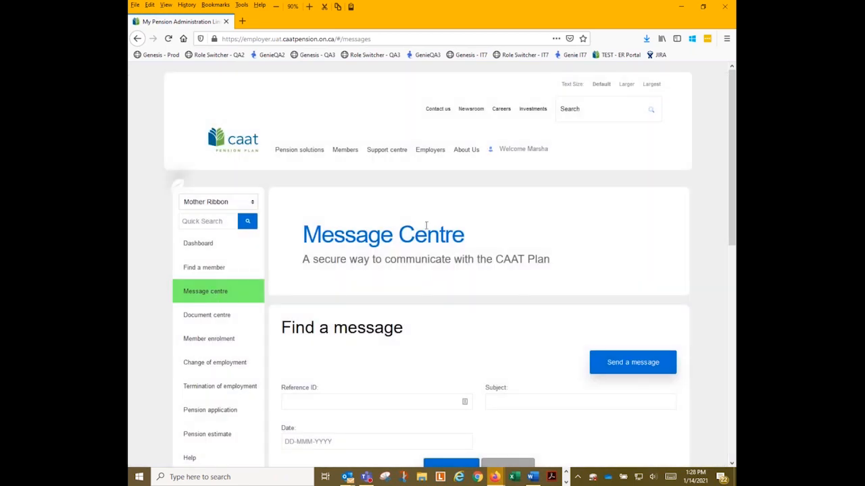
pyautogui.scroll(-5, 413, 270)
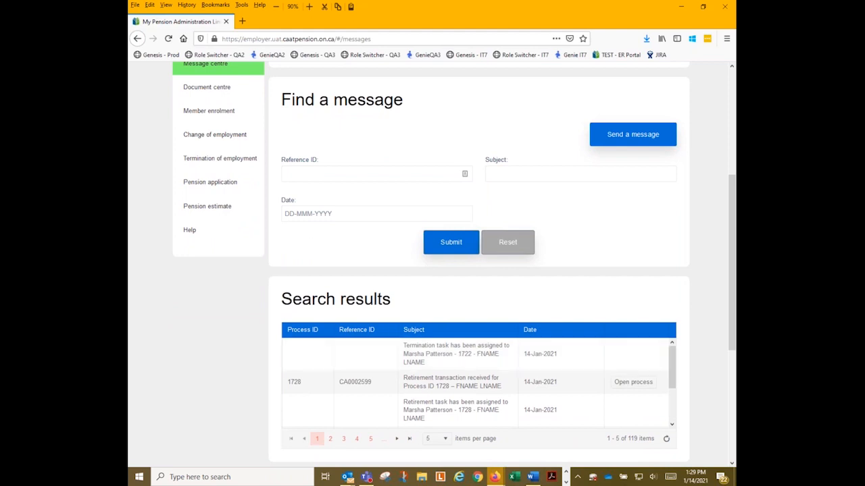
pyautogui.scroll(3, 350, 221)
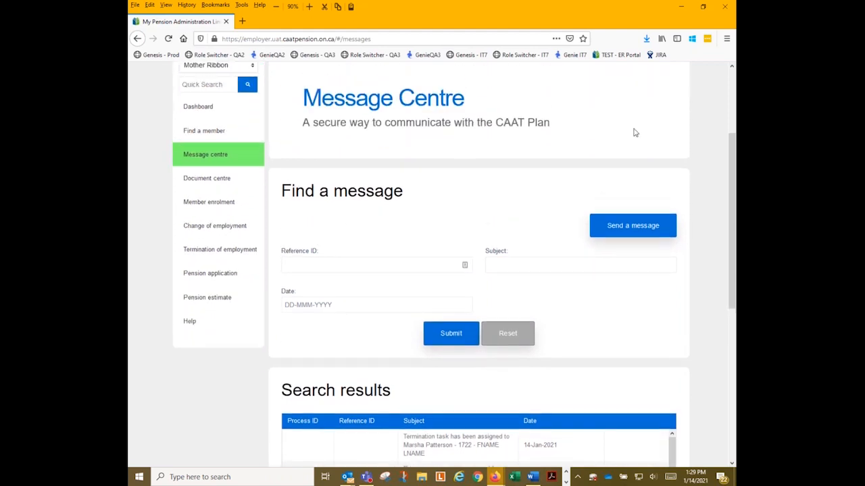
pyautogui.click(188, 112)
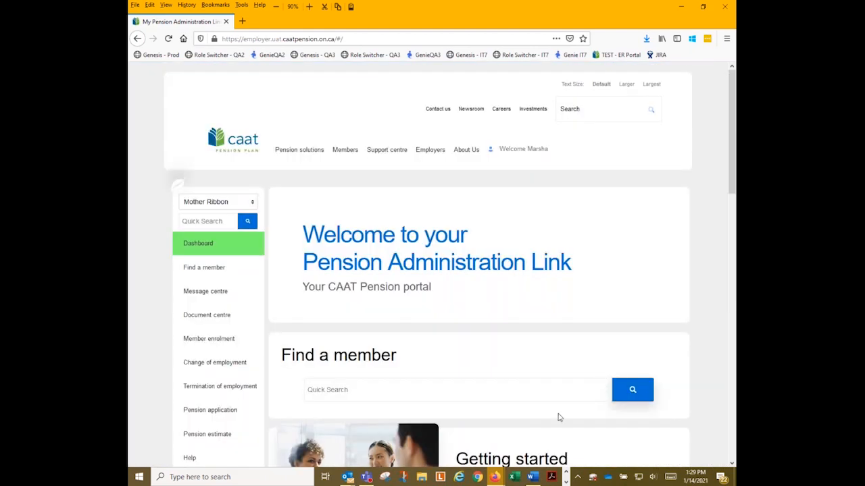
pyautogui.scroll(-4, 442, 406)
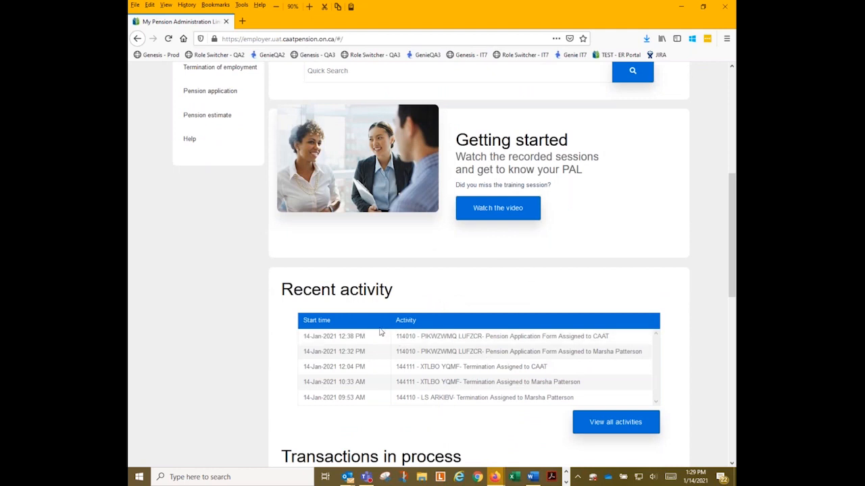
pyautogui.scroll(-1, 485, 351)
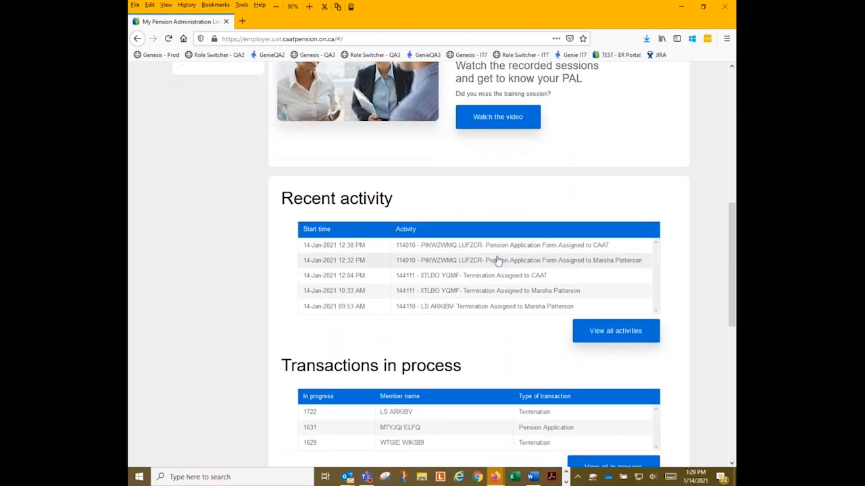
pyautogui.scroll(-1, 439, 263)
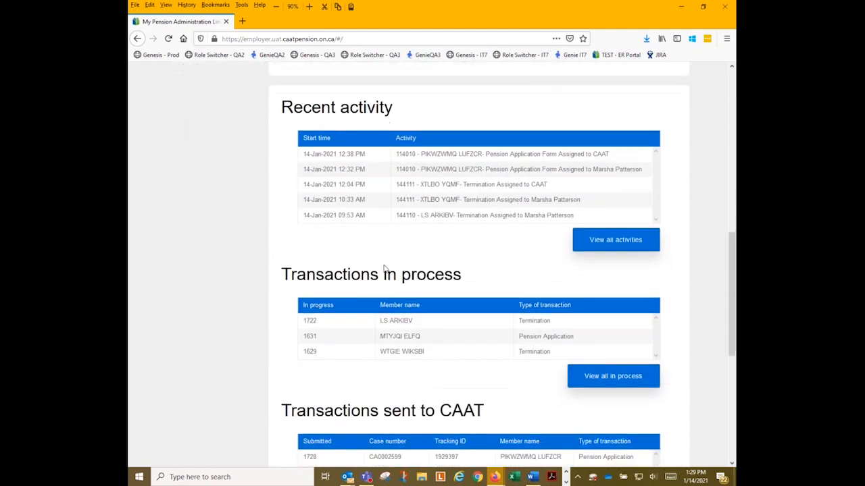
pyautogui.click(405, 323)
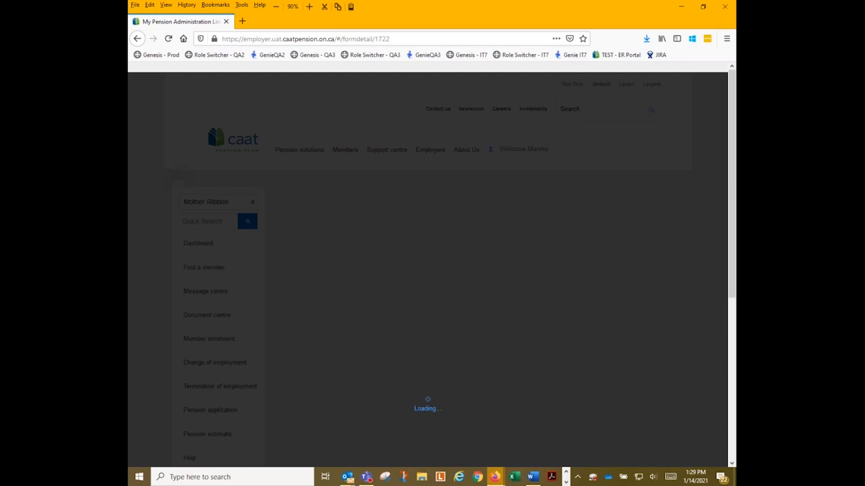
# Validate form 1722 twice, dismissing the Errors found message each time.
pyautogui.scroll(-10, 432, 270)
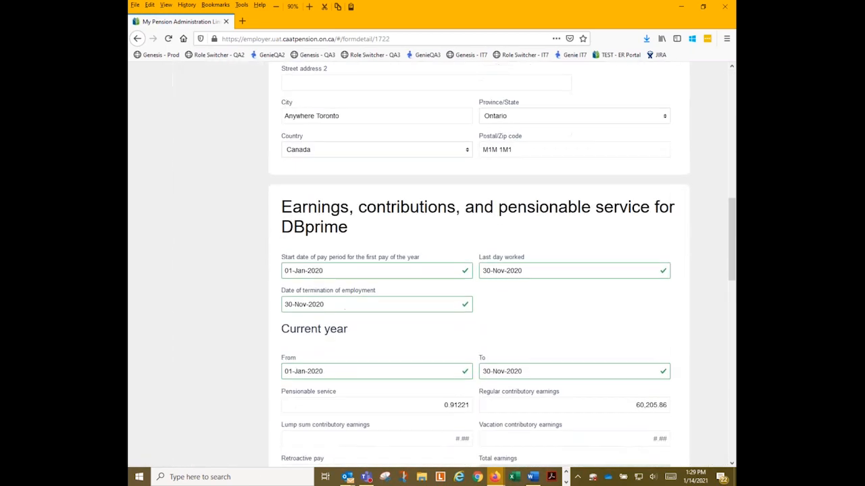
pyautogui.scroll(-15, 479, 265)
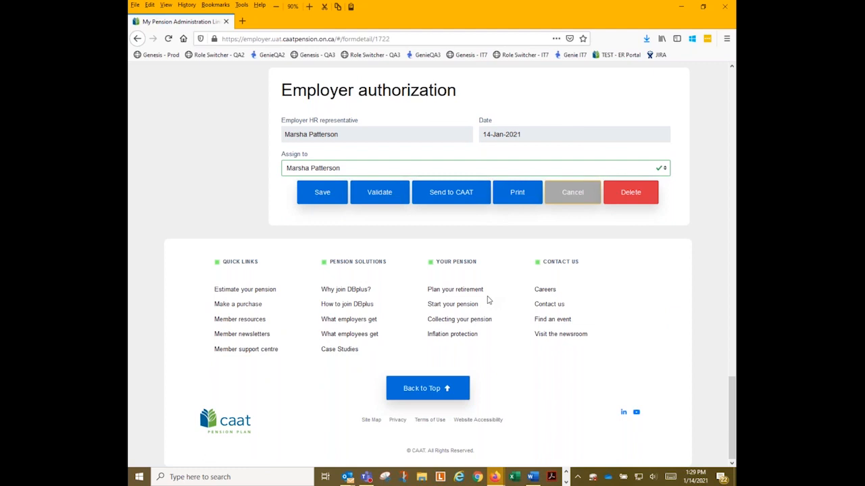
pyautogui.click(380, 198)
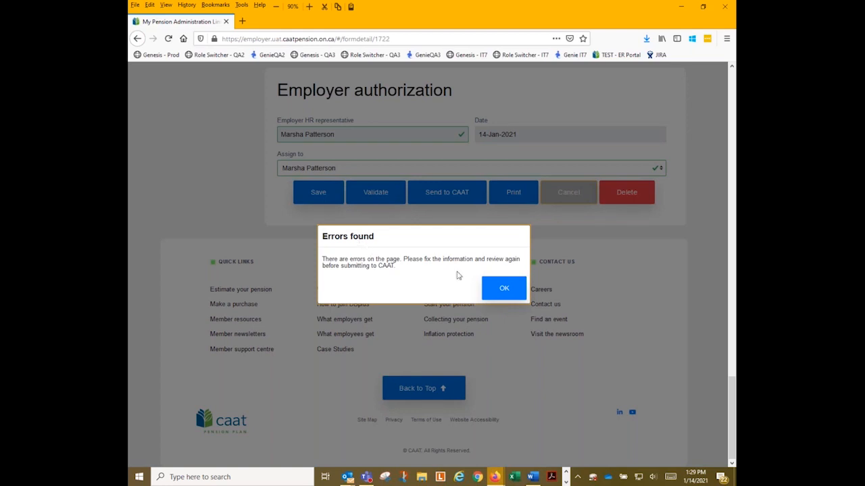
pyautogui.click(503, 289)
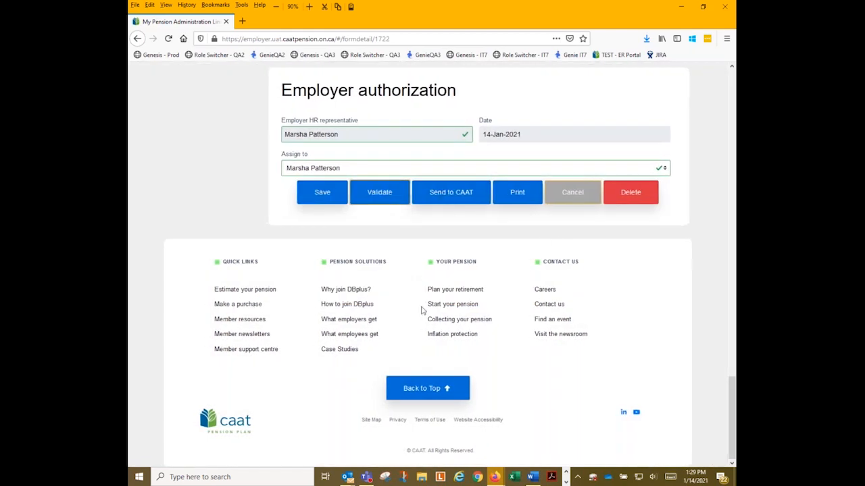
pyautogui.click(367, 200)
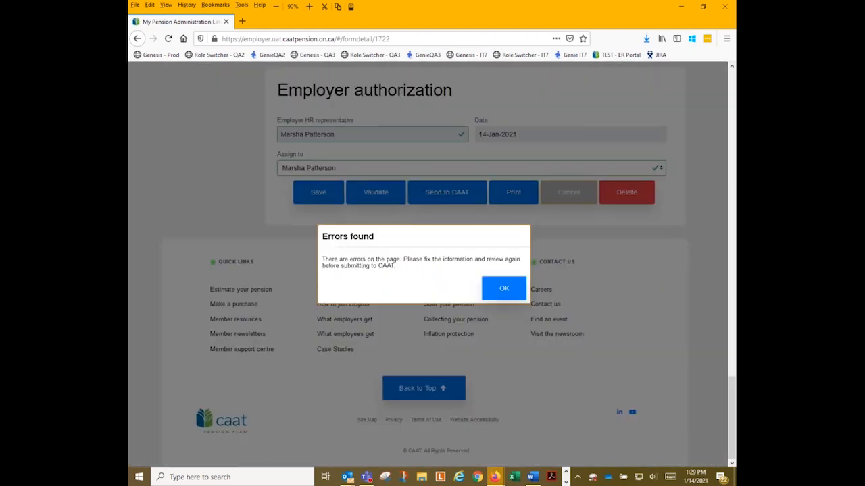
pyautogui.click(490, 297)
# Retype the member's postal code in Member contact information, then scroll down to Employer authorization.
pyautogui.scroll(8, 476, 269)
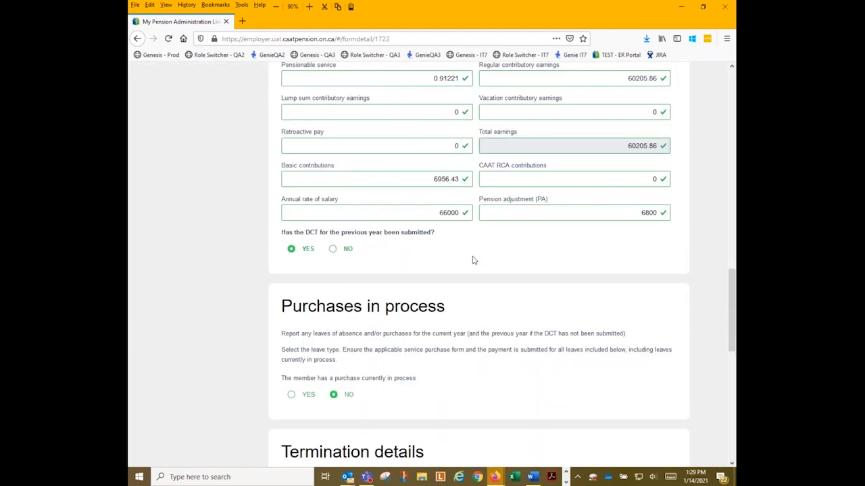
pyautogui.scroll(4, 476, 268)
pyautogui.scroll(3, 477, 268)
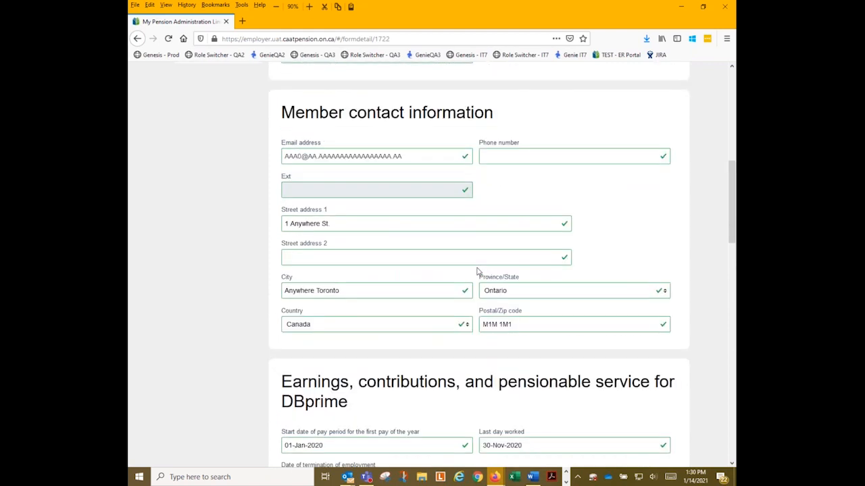
pyautogui.scroll(4, 476, 271)
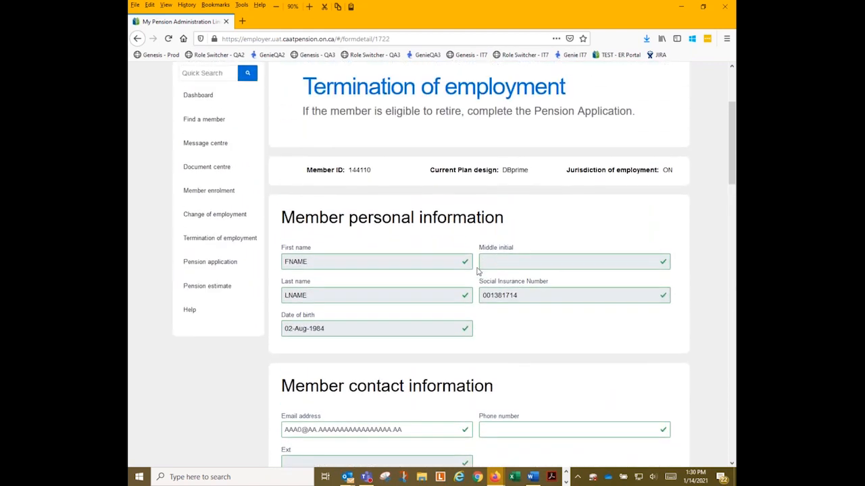
pyautogui.scroll(-3, 477, 270)
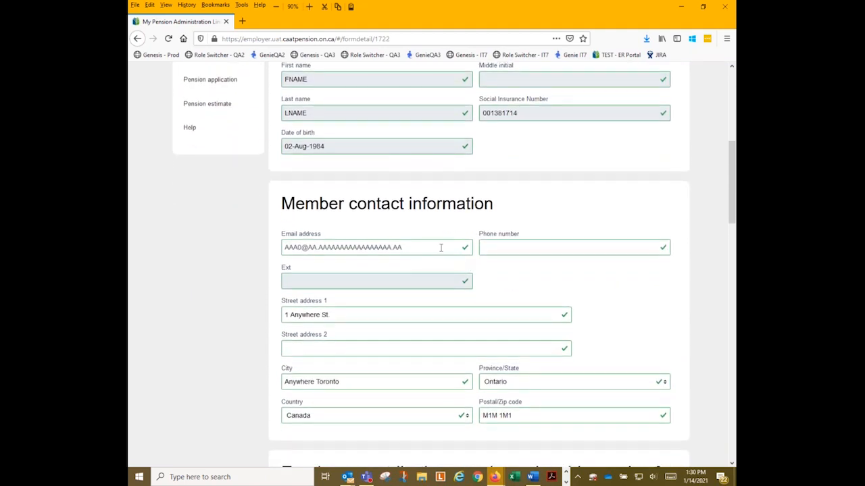
pyautogui.scroll(-2, 440, 248)
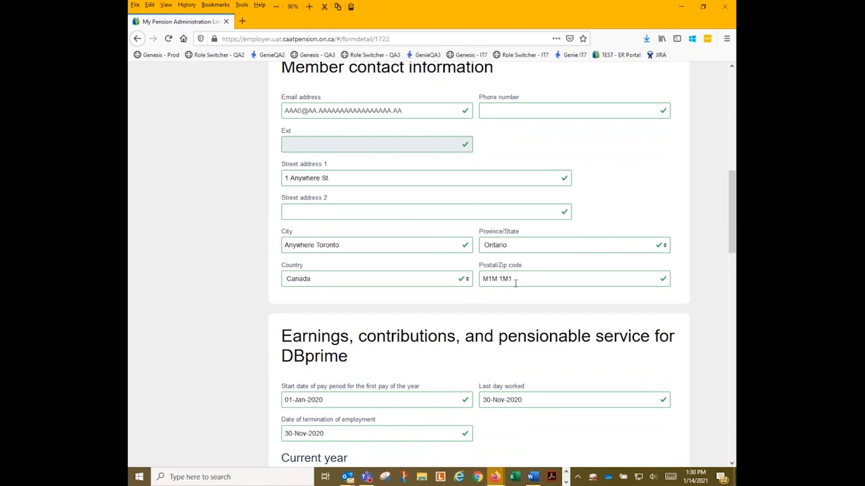
pyautogui.press('Tab')
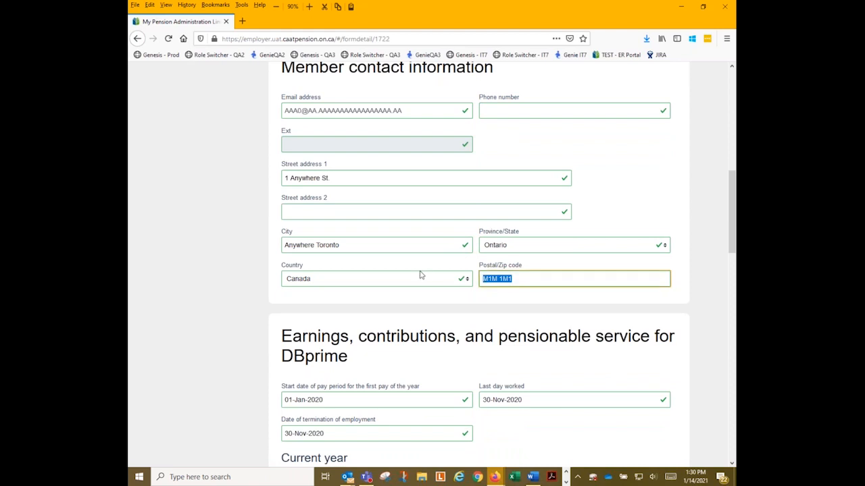
pyautogui.write('M1M')
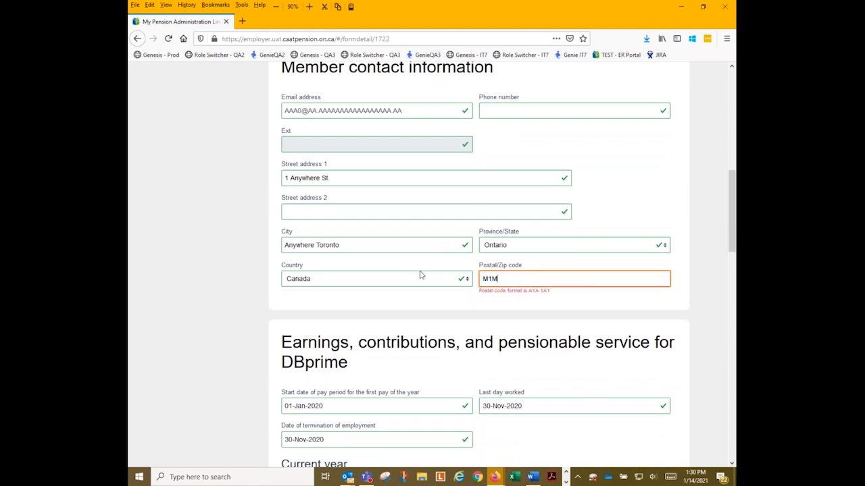
pyautogui.write(' 1M1')
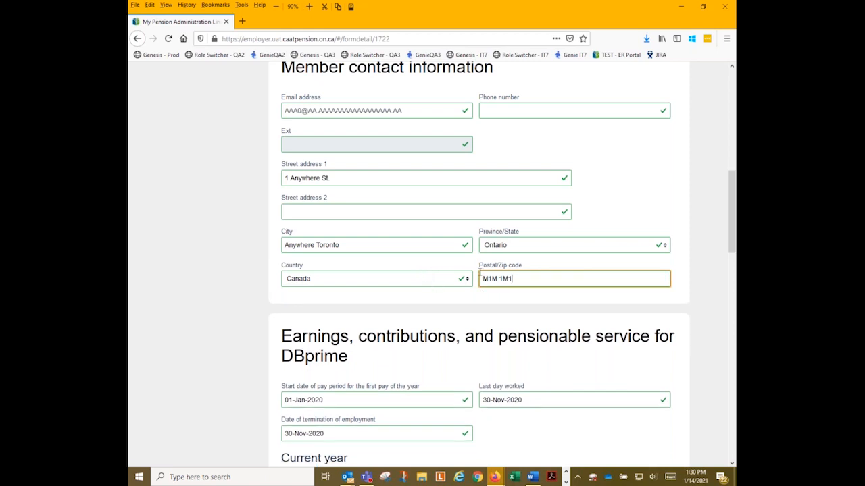
pyautogui.scroll(-2, 420, 275)
pyautogui.scroll(-9, 421, 275)
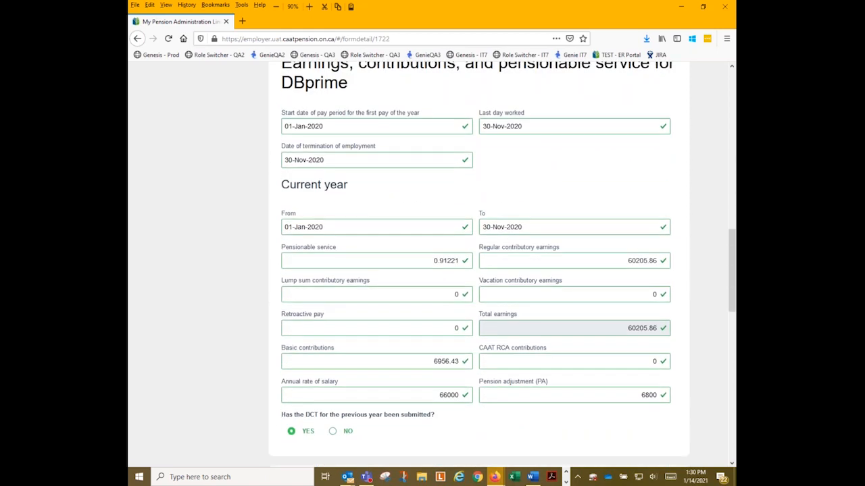
pyautogui.scroll(-3, 423, 277)
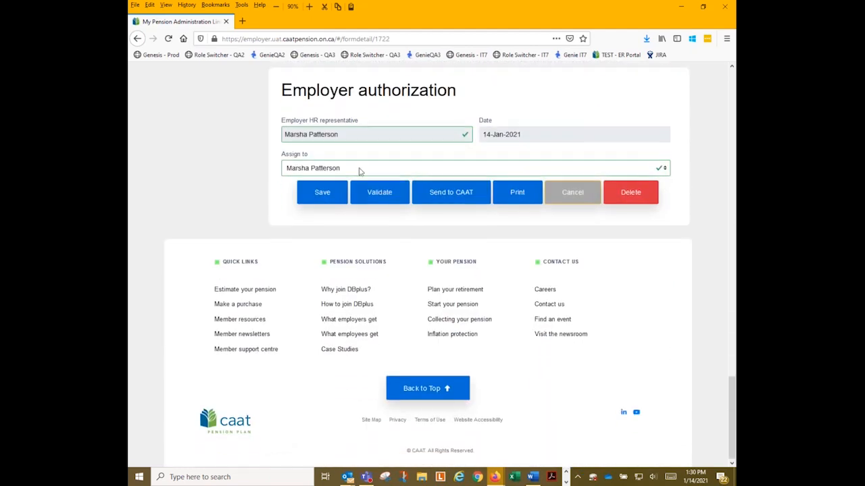
# Re-validate the form, dismiss the Errors found message and review the form.
pyautogui.click(374, 203)
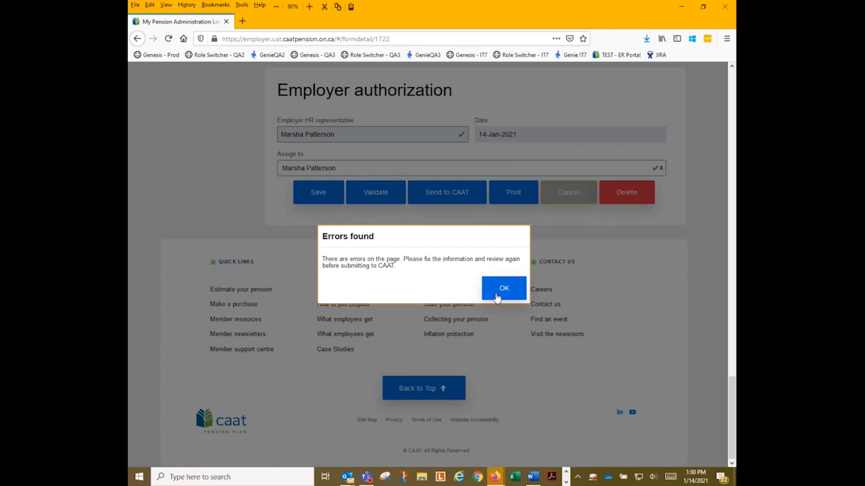
pyautogui.click(494, 296)
pyautogui.scroll(15, 484, 290)
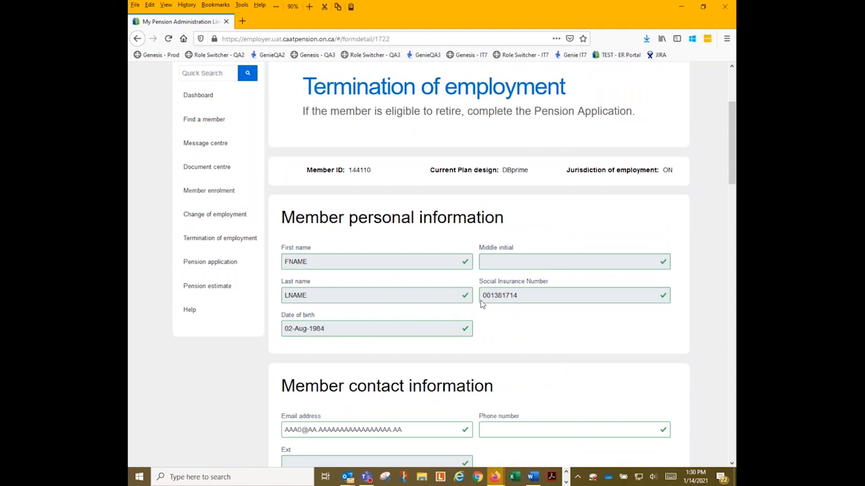
pyautogui.scroll(-15, 434, 343)
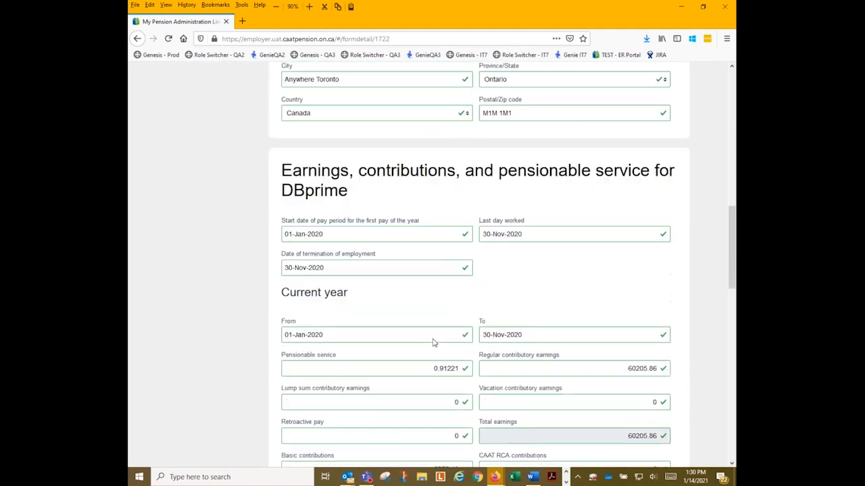
pyautogui.scroll(-5, 434, 343)
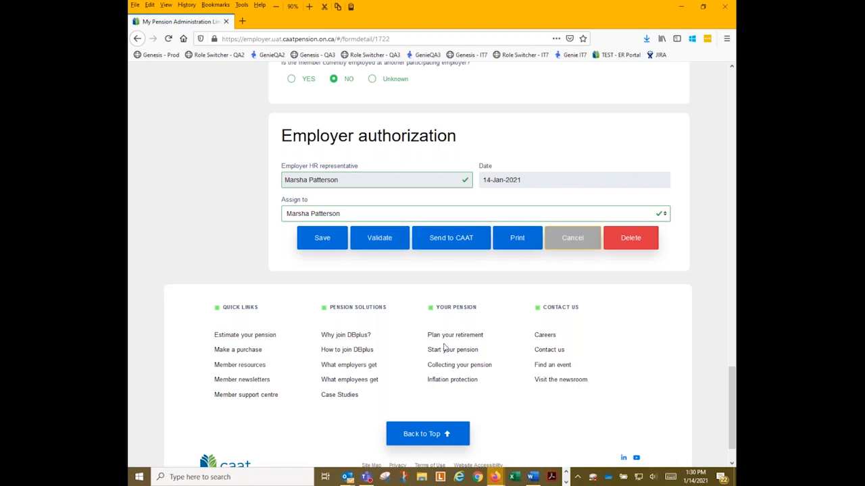
# Go to Find a member, confirming the warning to leave without saving.
pyautogui.scroll(10, 444, 346)
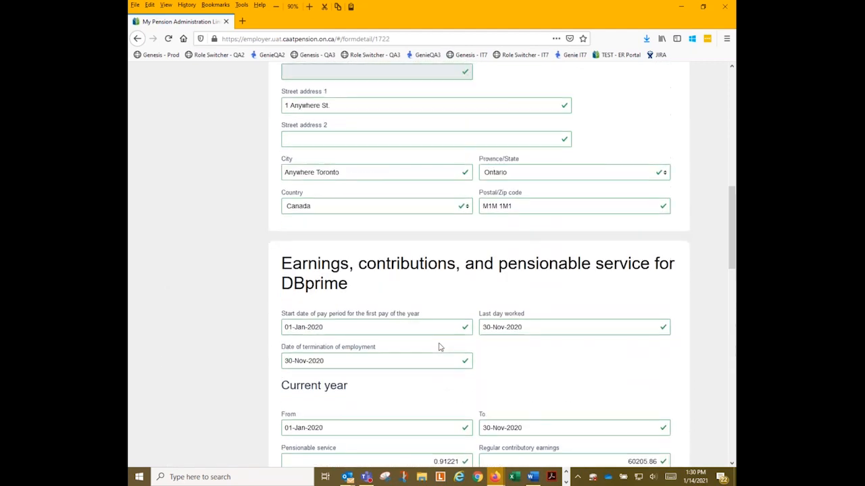
pyautogui.scroll(5, 439, 346)
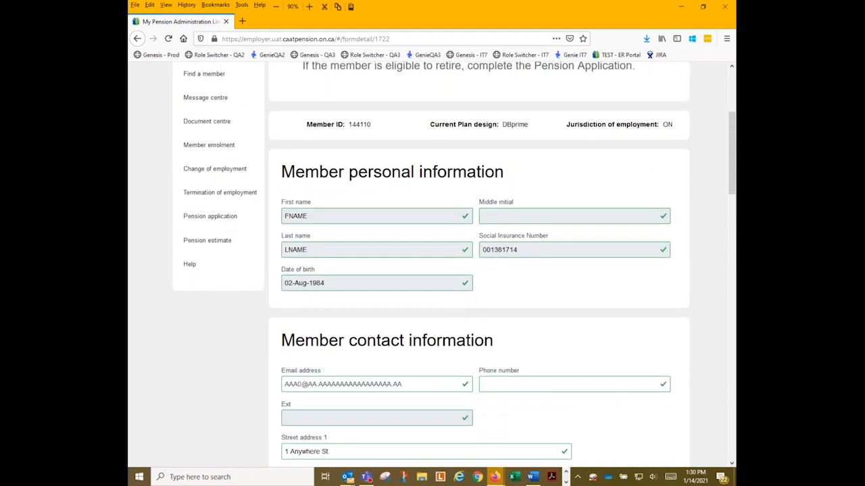
pyautogui.scroll(3, 439, 347)
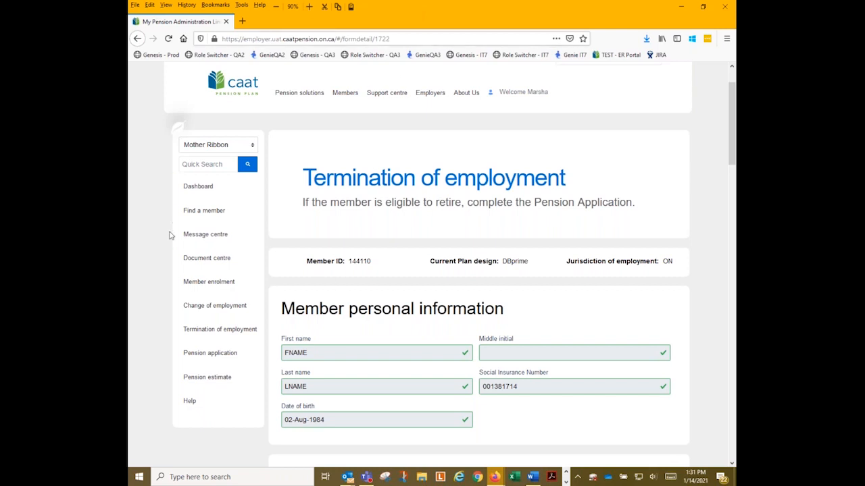
pyautogui.click(204, 211)
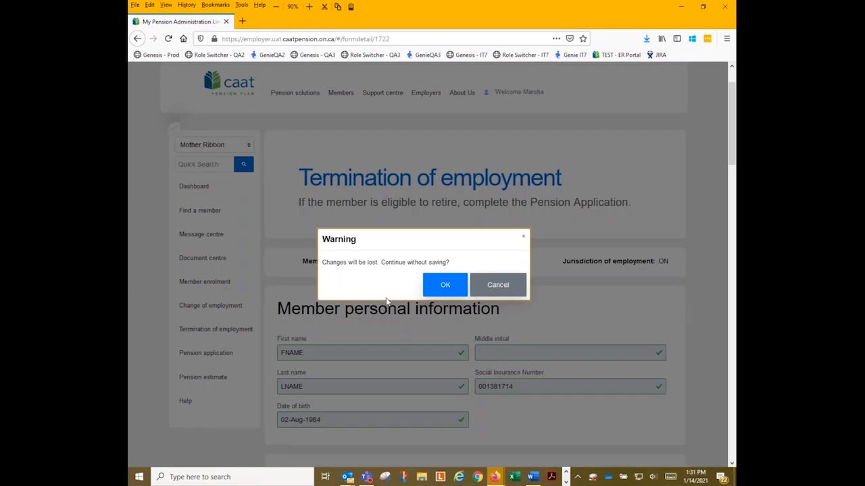
pyautogui.click(446, 290)
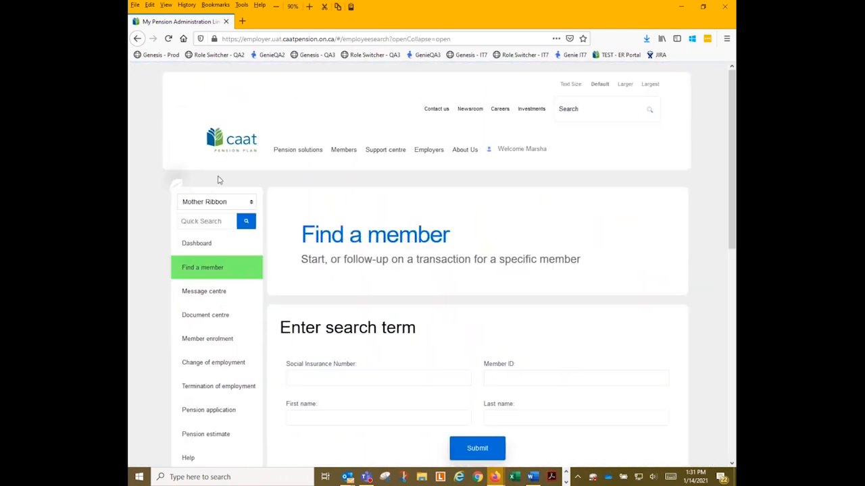
# Return to the Dashboard and scroll to Transactions in process, where termination 1722 is listed.
pyautogui.click(206, 245)
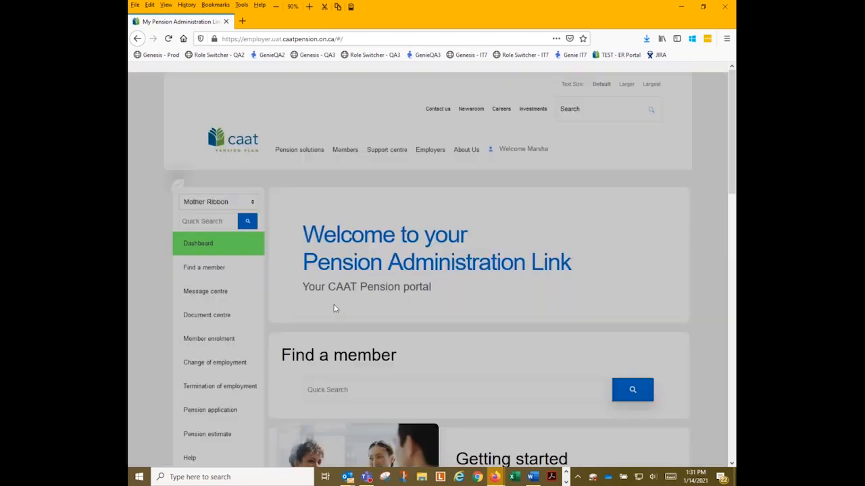
pyautogui.scroll(-10, 331, 292)
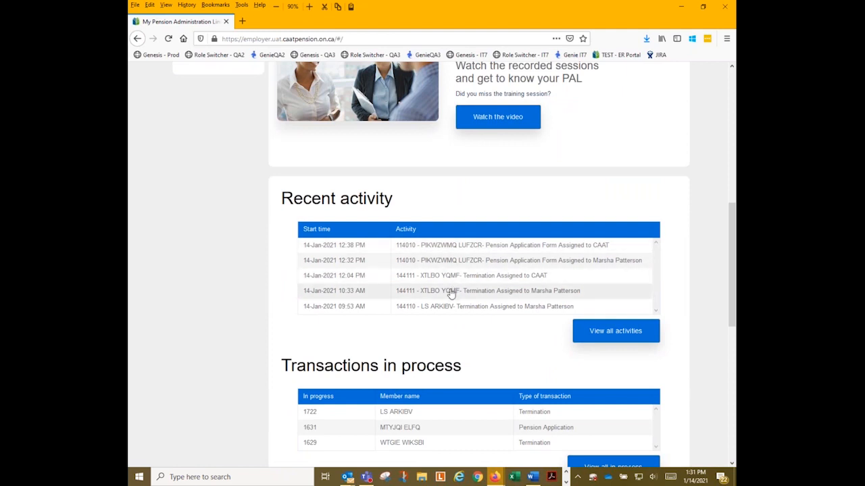
pyautogui.scroll(-1, 449, 292)
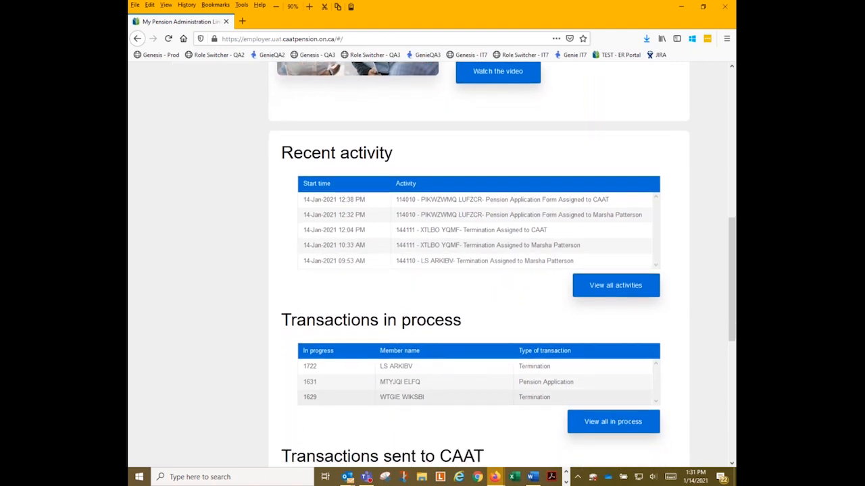
# Open in-process termination 1629 and scroll to its Earnings and contributions for DBplus section.
pyautogui.click(399, 399)
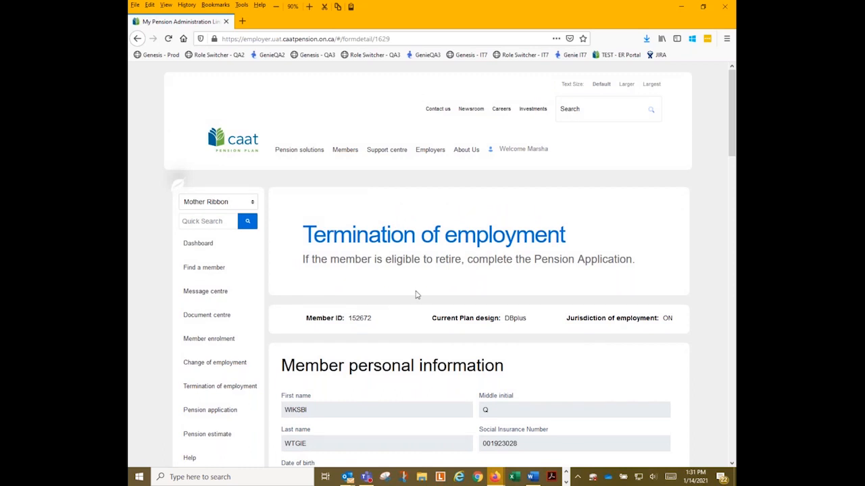
pyautogui.scroll(-3, 417, 294)
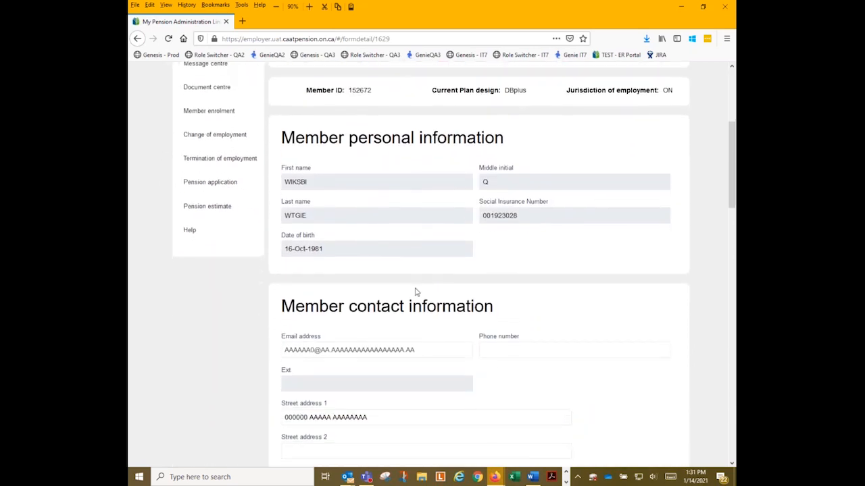
pyautogui.scroll(-2, 417, 292)
pyautogui.scroll(-7, 415, 291)
pyautogui.scroll(4, 415, 289)
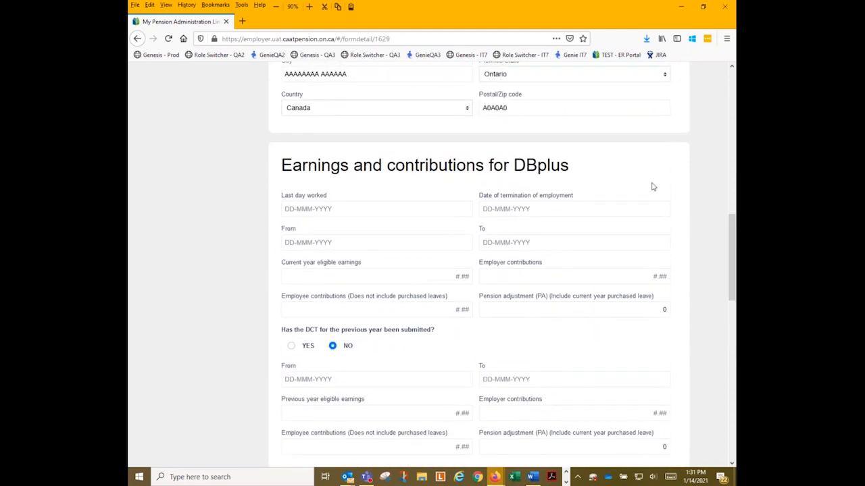
pyautogui.scroll(-1, 420, 278)
pyautogui.scroll(2, 641, 268)
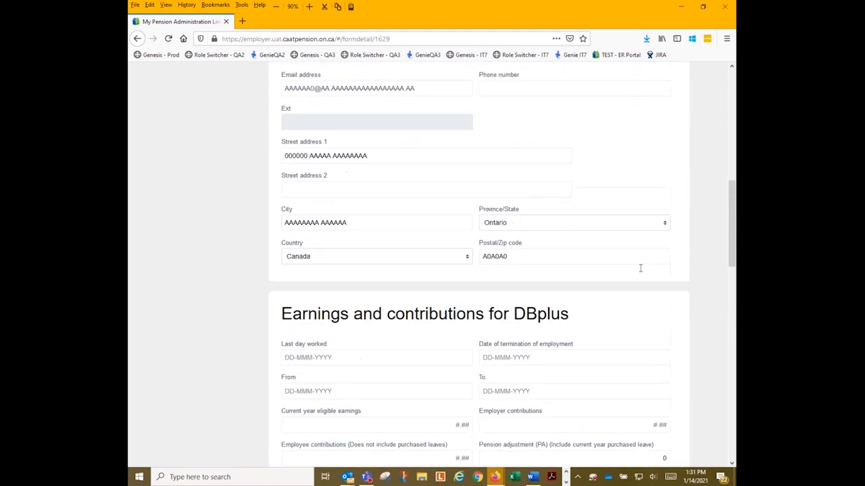
pyautogui.scroll(1, 641, 268)
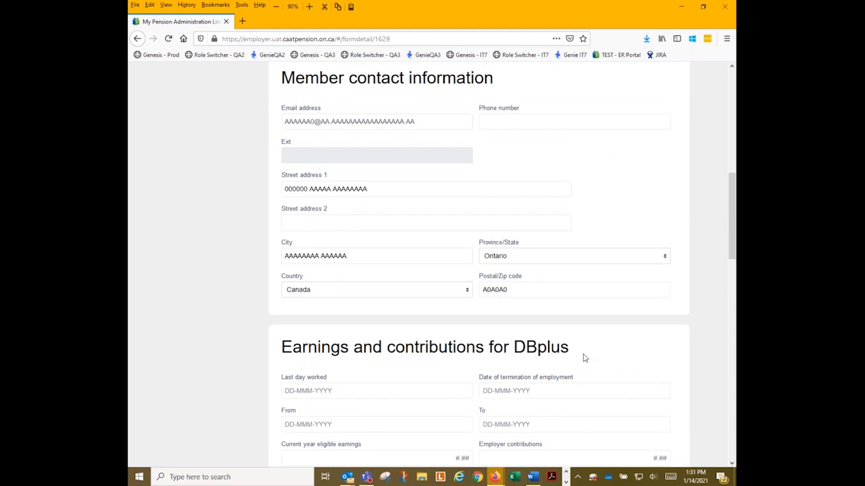
pyautogui.scroll(-2, 584, 359)
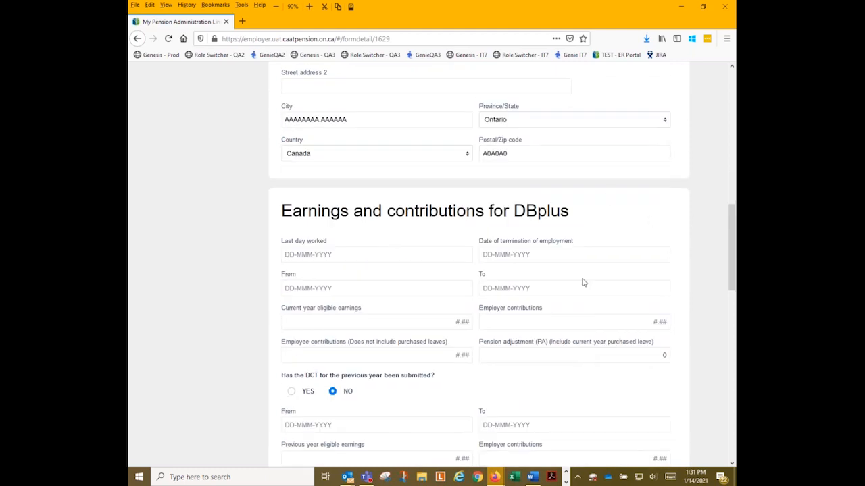
# Enter last day worked and termination date 30-Nov-2020, and period 01-Jan-2020 to 30-Nov-2020.
pyautogui.click(359, 262)
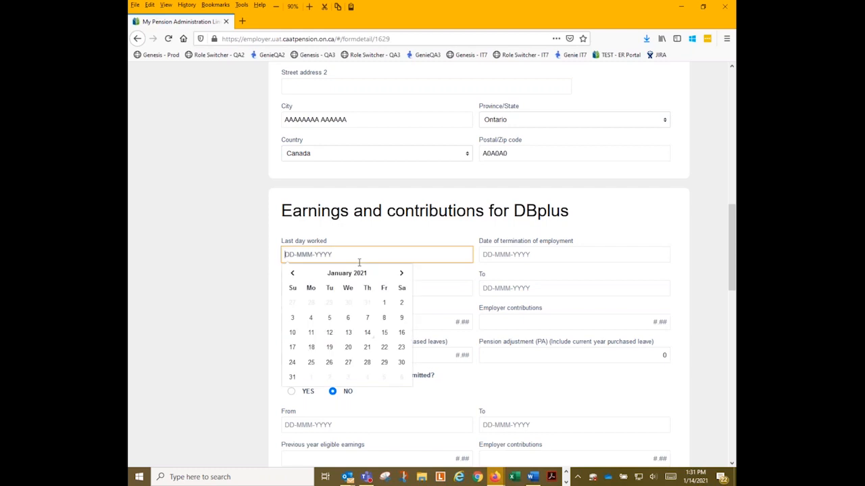
pyautogui.write('30')
pyautogui.write('noc')
pyautogui.press('Tab')
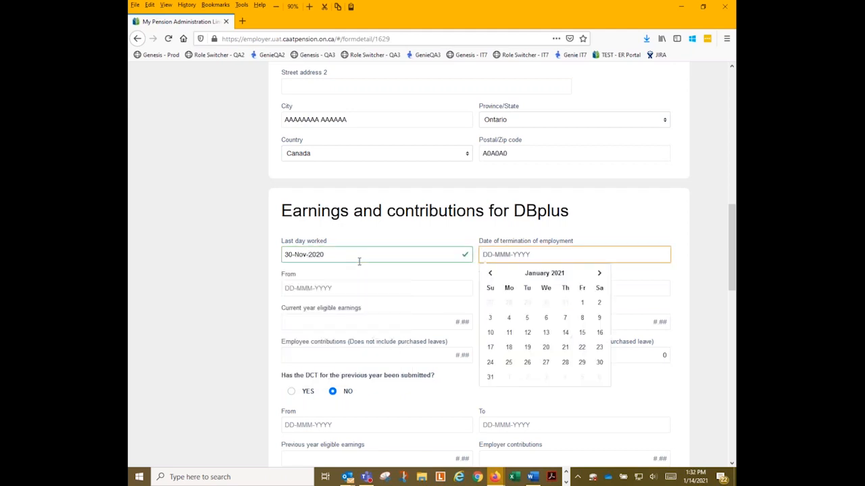
pyautogui.write('30nov2020')
pyautogui.click(309, 284)
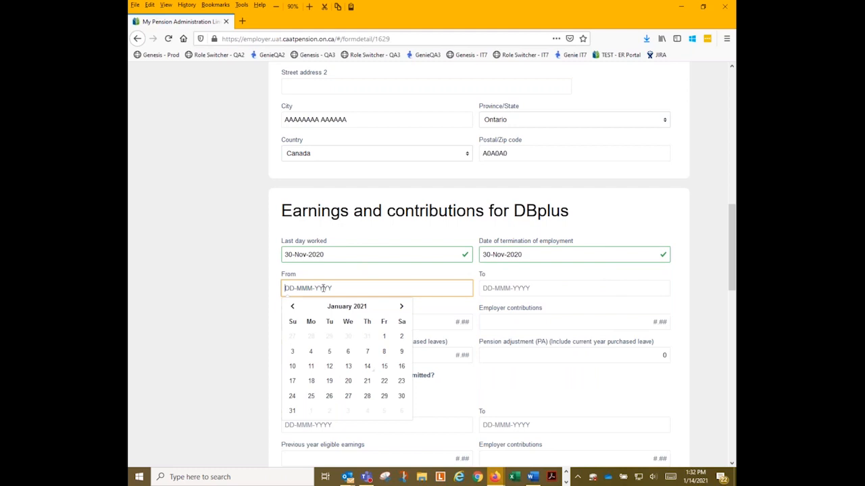
pyautogui.write('01jan2020')
pyautogui.press('Tab')
pyautogui.write('30nov2020')
pyautogui.press('Tab')
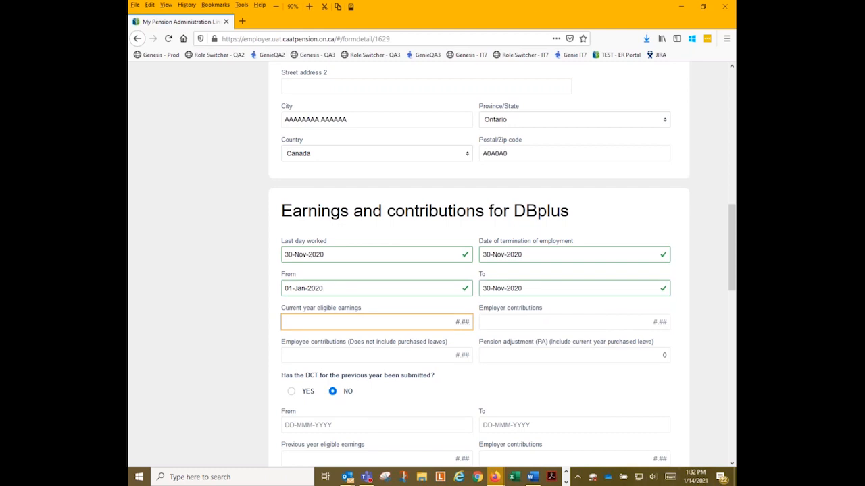
# Enter 10,000.00 earnings, 900.00 employer and employee contributions, and pension adjustment 1127.
pyautogui.write('10000')
pyautogui.press('Tab')
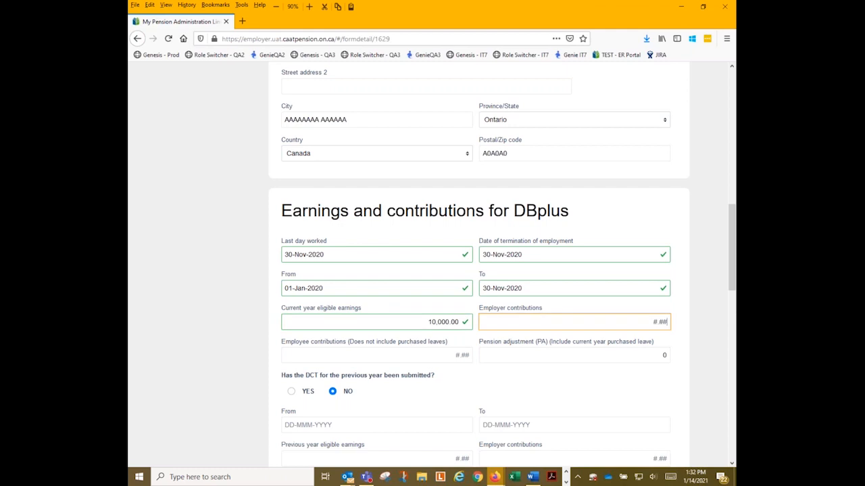
pyautogui.write('900')
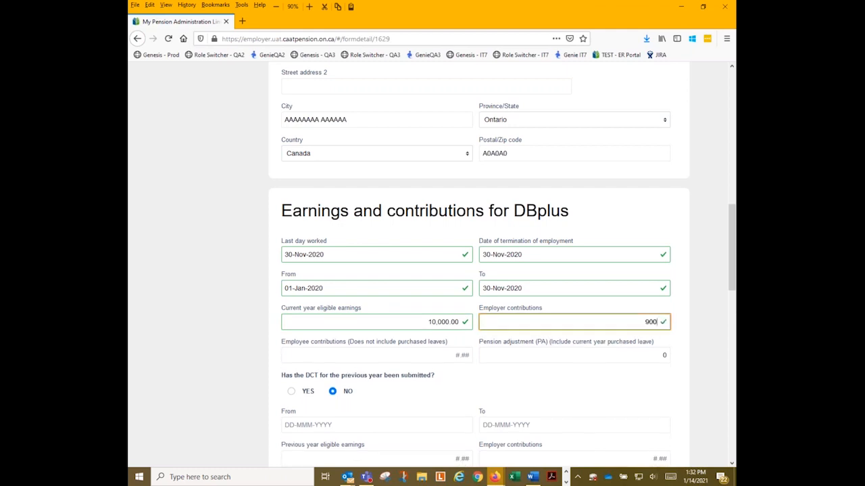
pyautogui.click(447, 356)
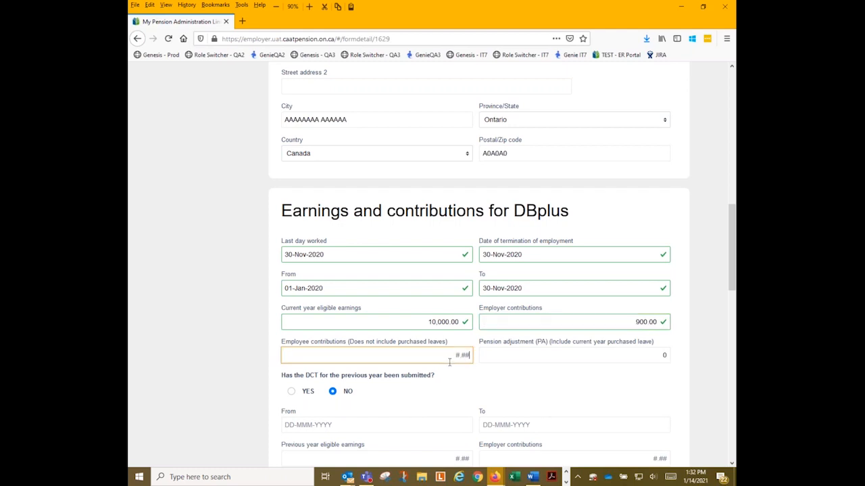
pyautogui.write('900')
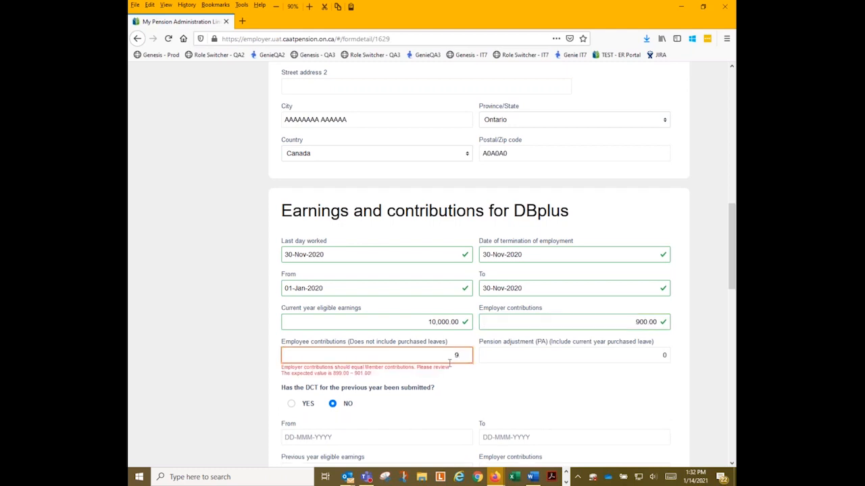
pyautogui.click(528, 359)
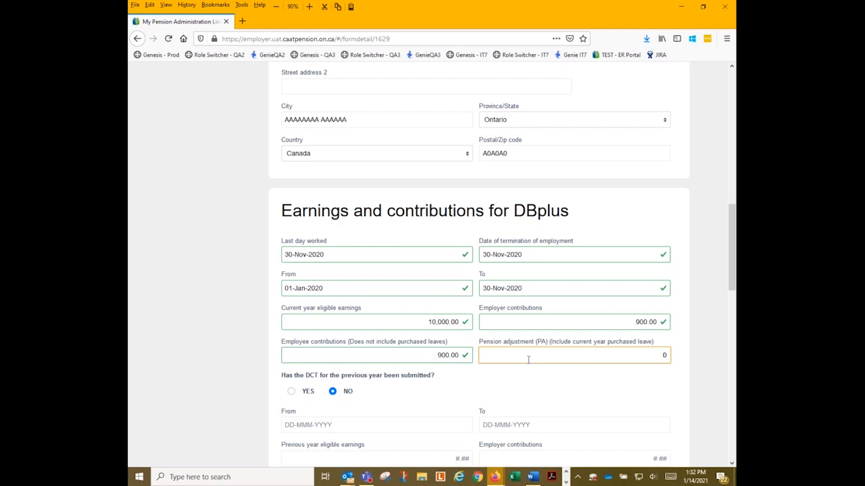
pyautogui.write('1')
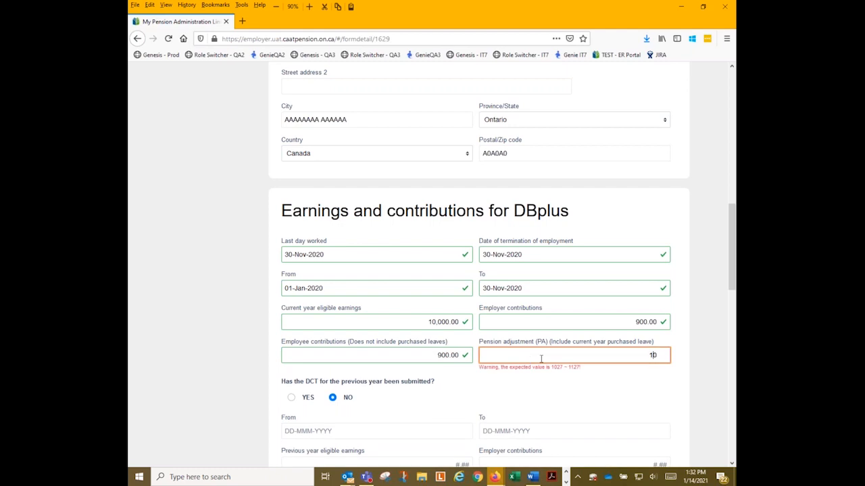
pyautogui.write('127')
pyautogui.press('Delete')
# Answer YES to the previous-year DCT question and dismiss the chat notification.
pyautogui.scroll(-4, 719, 280)
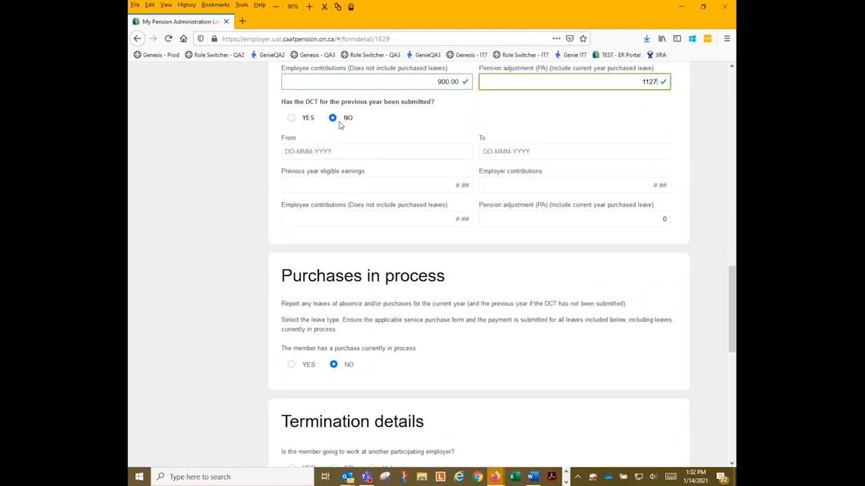
pyautogui.click(292, 118)
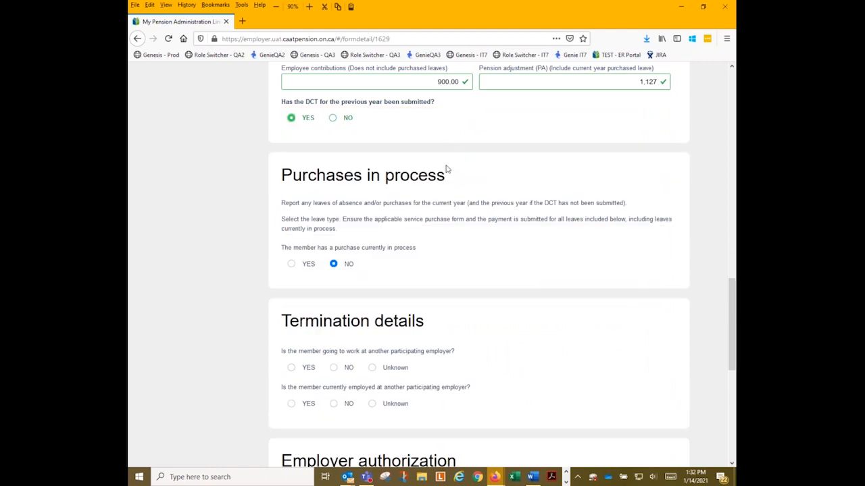
pyautogui.scroll(-3, 371, 177)
pyautogui.scroll(2, 371, 178)
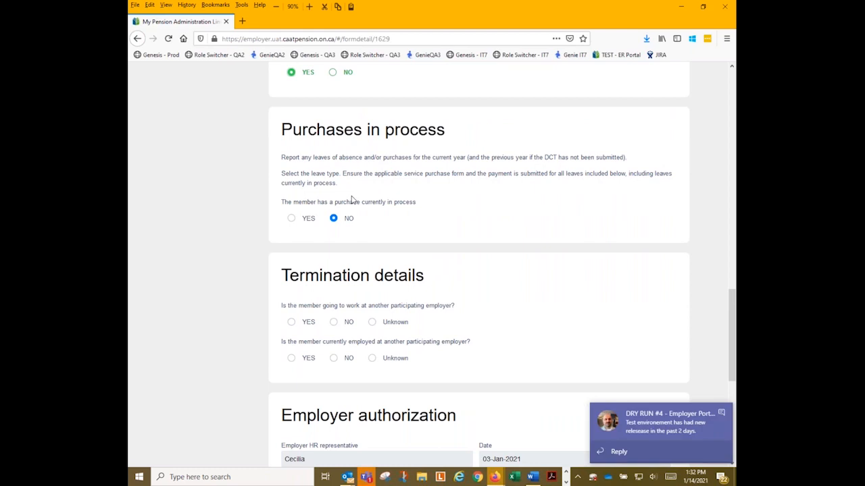
pyautogui.click(721, 412)
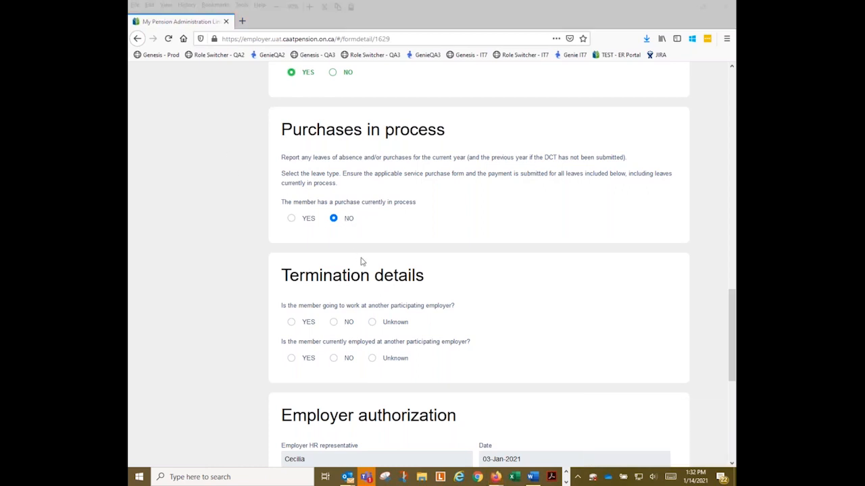
pyautogui.scroll(-3, 361, 261)
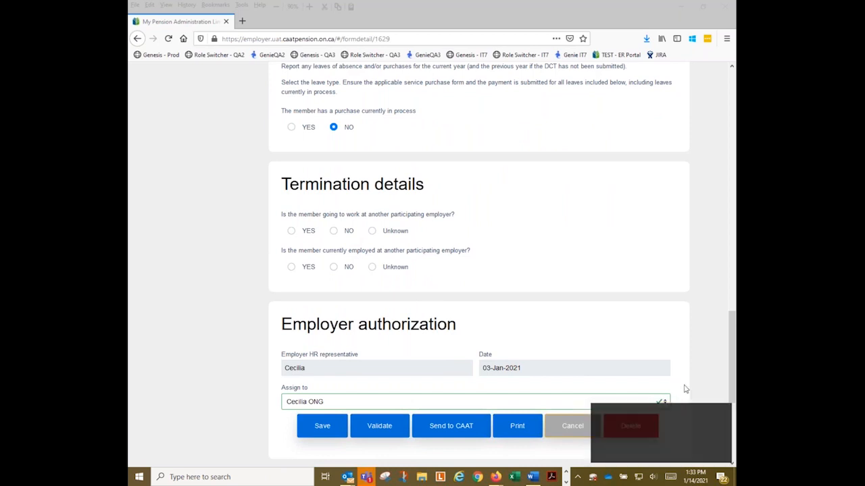
# Answer NO to both termination questions and save the form, leaving the assignee unchanged.
pyautogui.click(332, 231)
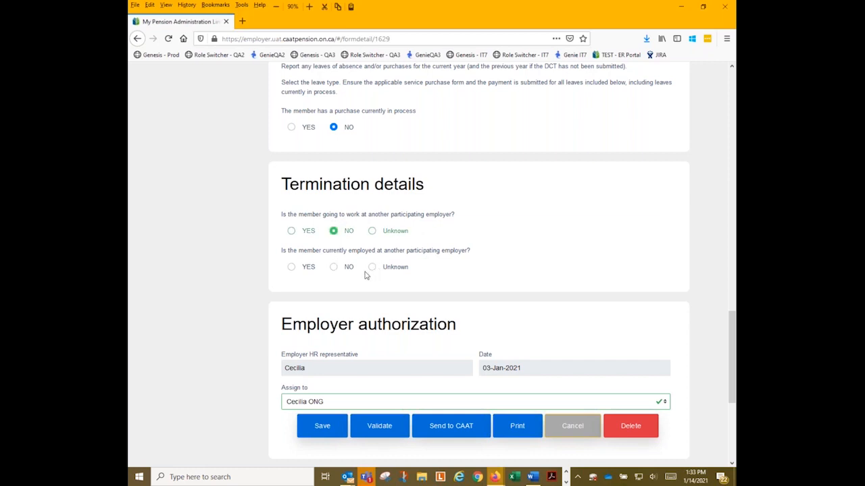
pyautogui.click(332, 268)
pyautogui.scroll(-1, 397, 296)
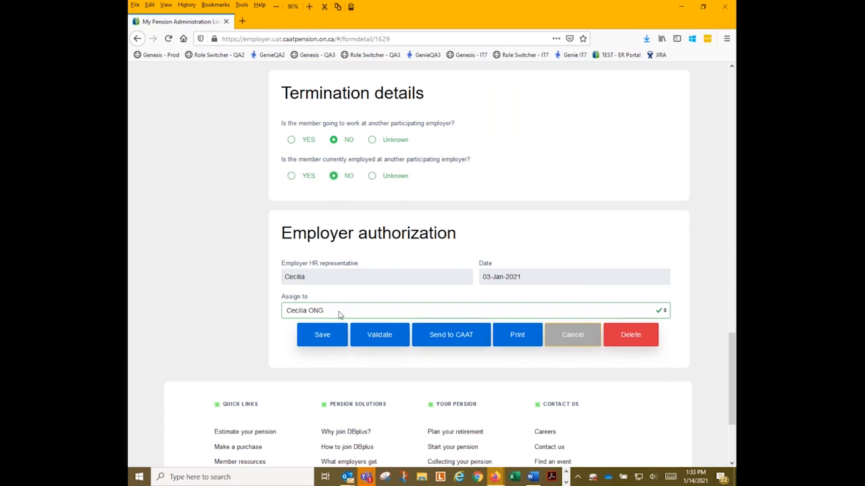
pyautogui.click(339, 312)
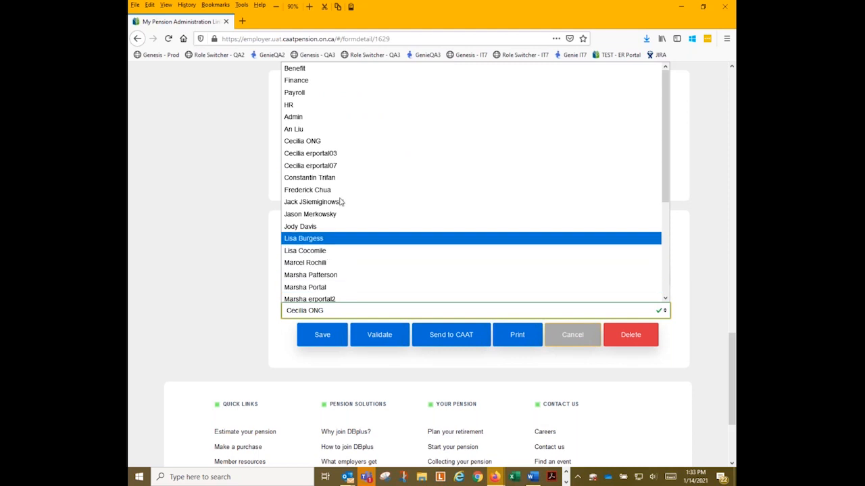
pyautogui.click(256, 319)
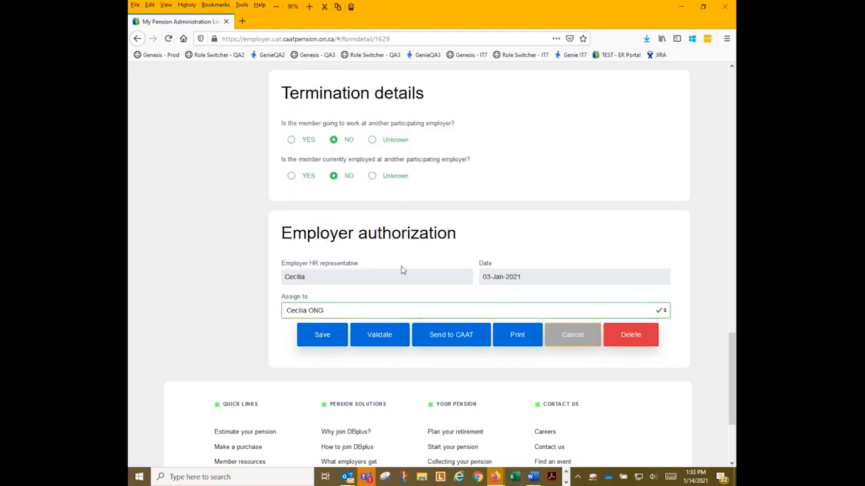
pyautogui.click(338, 330)
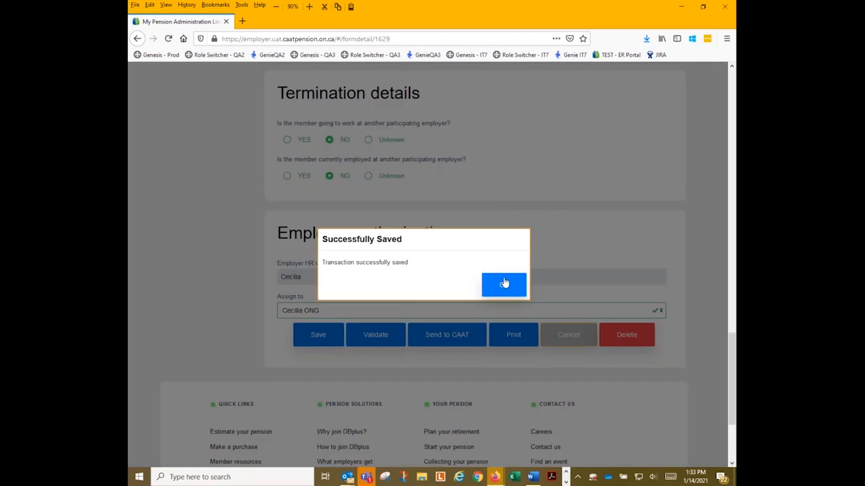
# Acknowledge the save and reopen transaction 1629 from Transactions in process at Employer authorization.
pyautogui.click(505, 284)
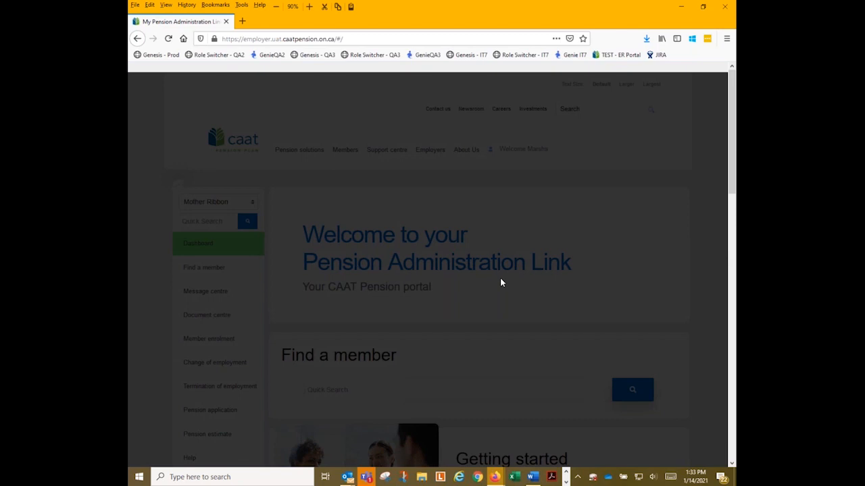
pyautogui.scroll(-8, 484, 289)
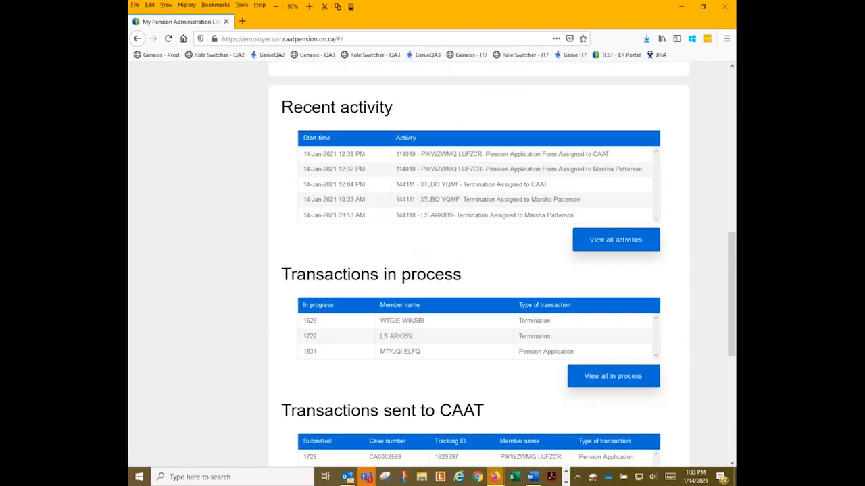
pyautogui.click(410, 327)
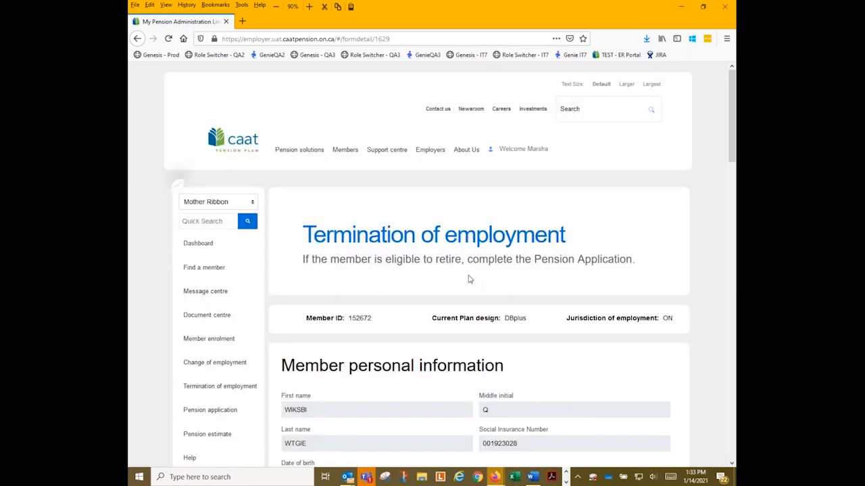
pyautogui.scroll(-20, 469, 279)
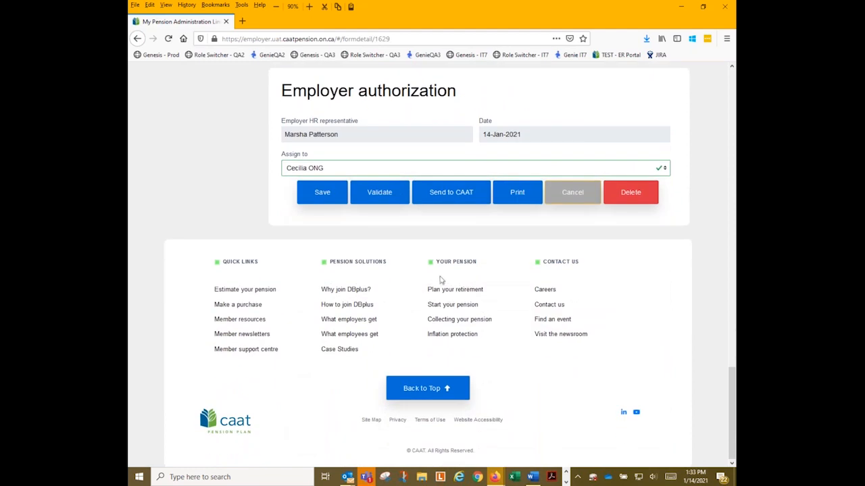
pyautogui.scroll(3, 387, 198)
# Validate form 1629 and dismiss the Validation Passed message.
pyautogui.click(380, 284)
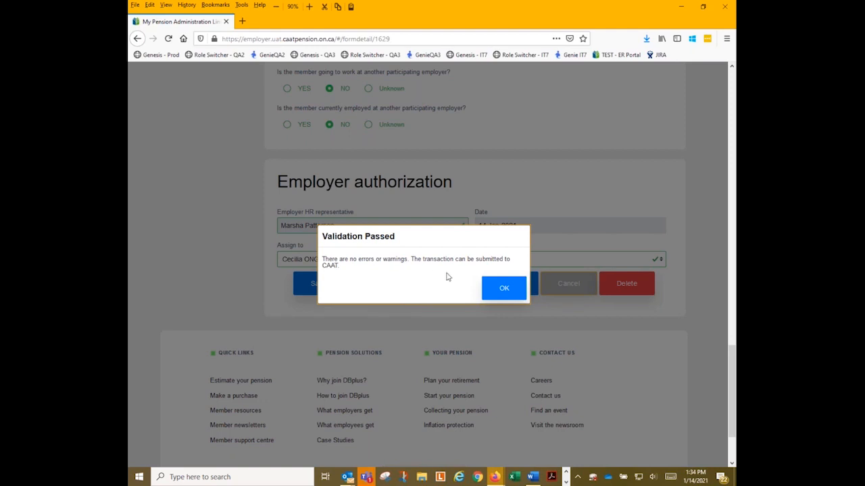
pyautogui.click(497, 298)
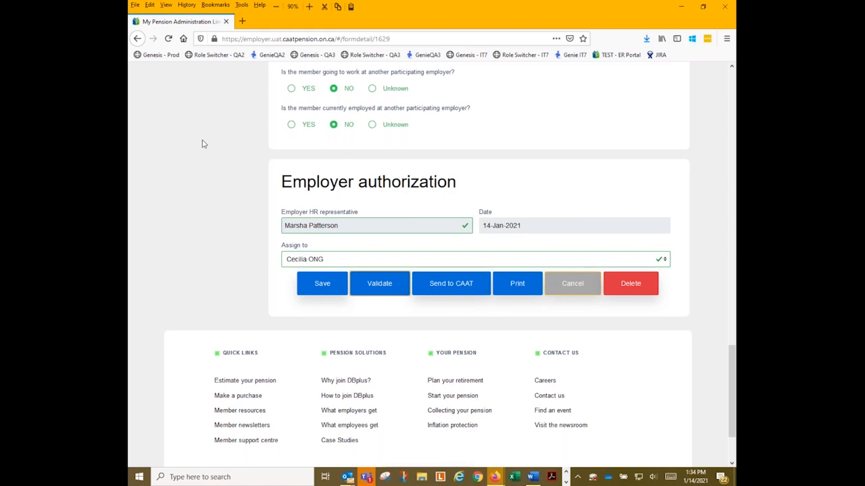
# Accept the Terms of Use and send termination 1629 to CAAT.
pyautogui.click(451, 278)
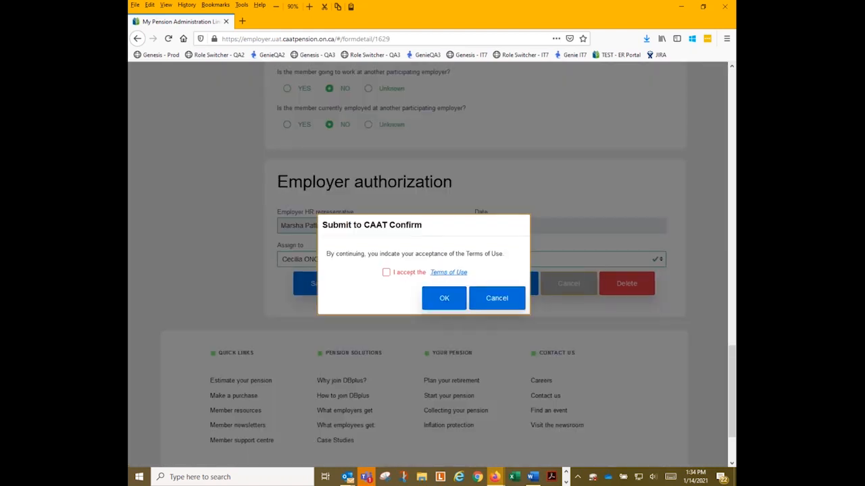
pyautogui.click(386, 273)
pyautogui.click(442, 300)
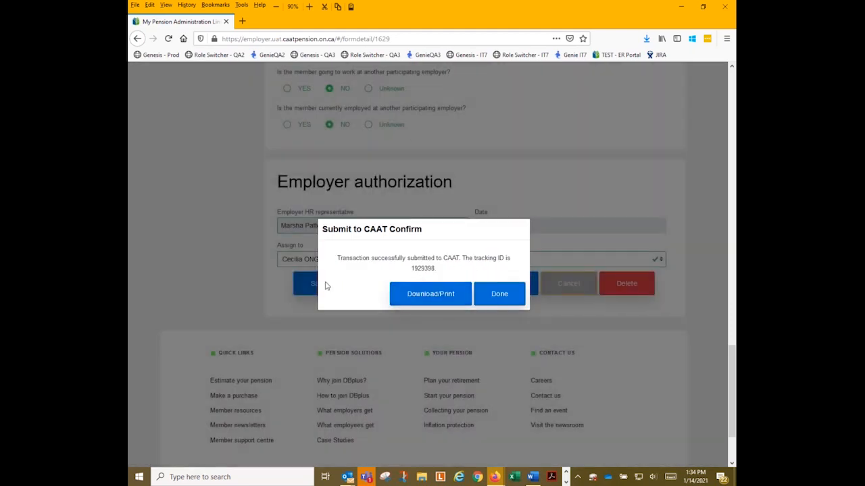
# Download the submitted Termination Form PDF and open it with Firefox.
pyautogui.click(405, 298)
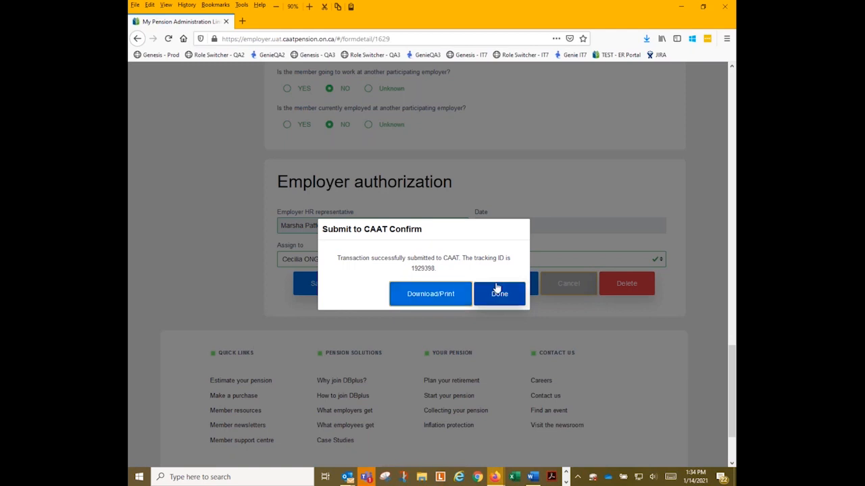
pyautogui.click(436, 298)
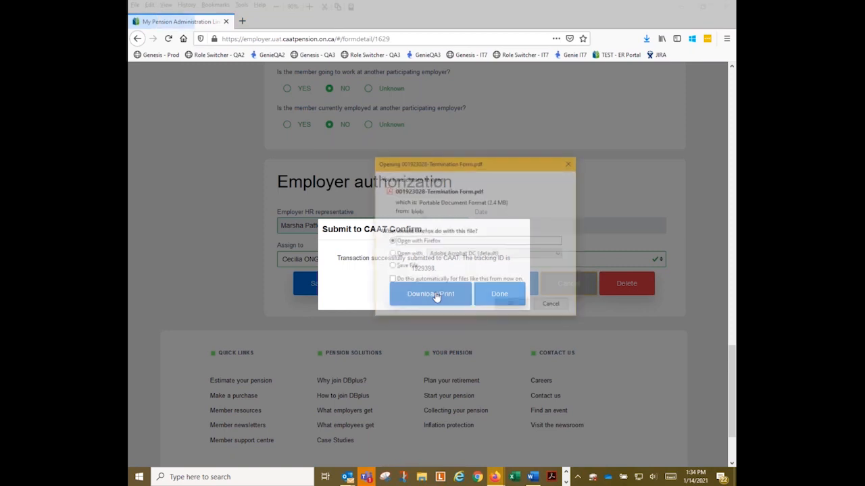
pyautogui.click(511, 308)
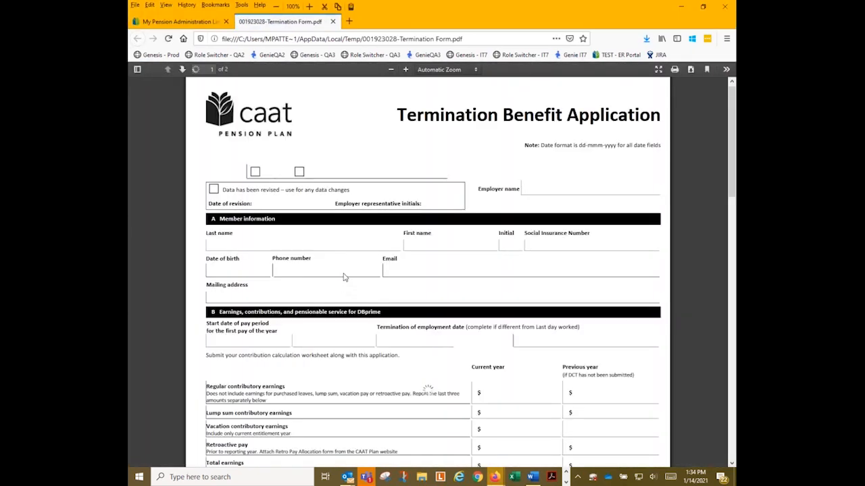
# Review sections B to E of the Termination Benefit Application PDF, then close it and the confirmation.
pyautogui.scroll(-3, 320, 277)
pyautogui.scroll(-5, 320, 277)
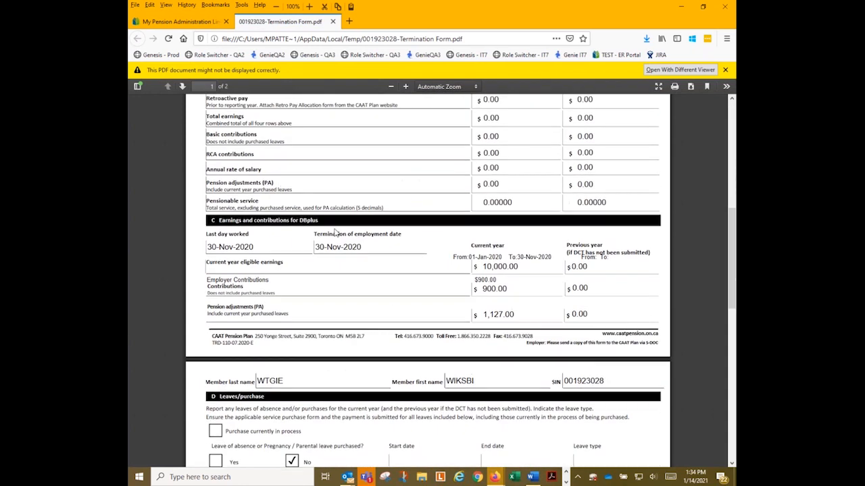
pyautogui.scroll(-8, 334, 233)
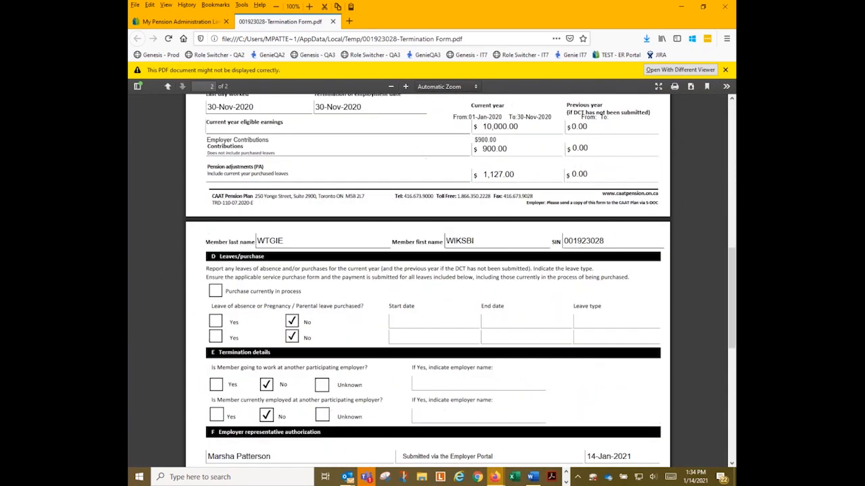
pyautogui.scroll(10, 334, 233)
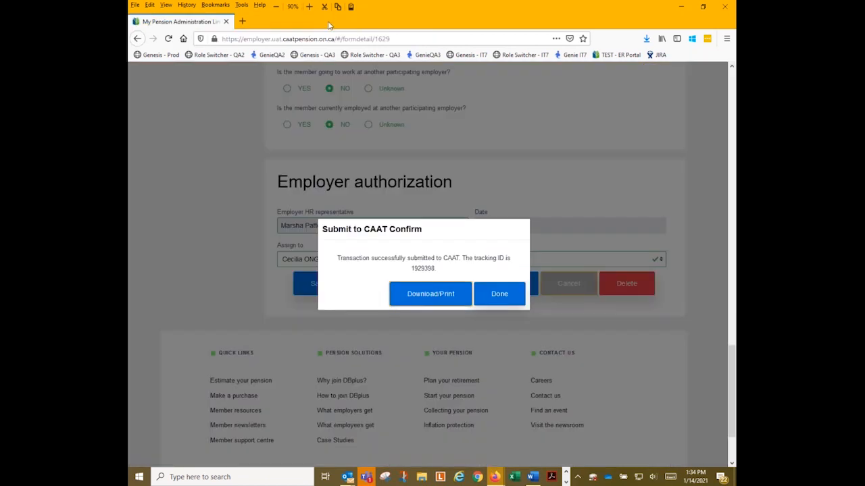
pyautogui.click(333, 22)
pyautogui.click(493, 296)
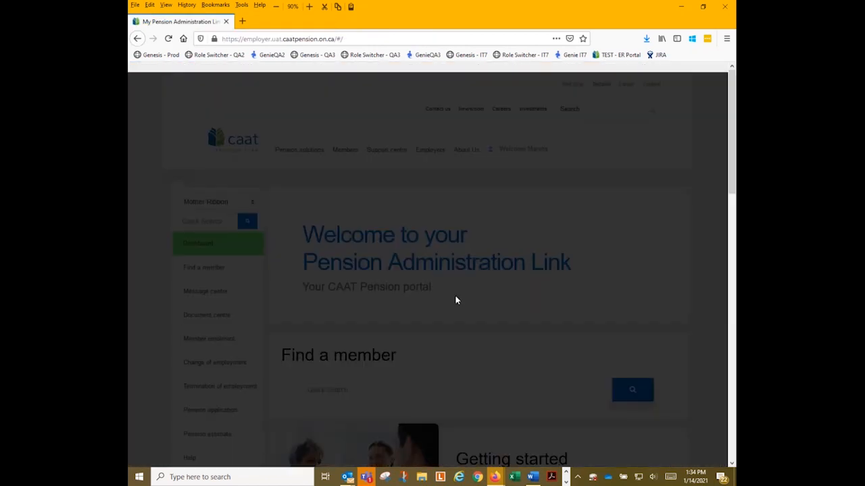
# Confirm the termination is listed under Transactions sent to CAAT, then go to Start a pension application.
pyautogui.scroll(-6, 454, 300)
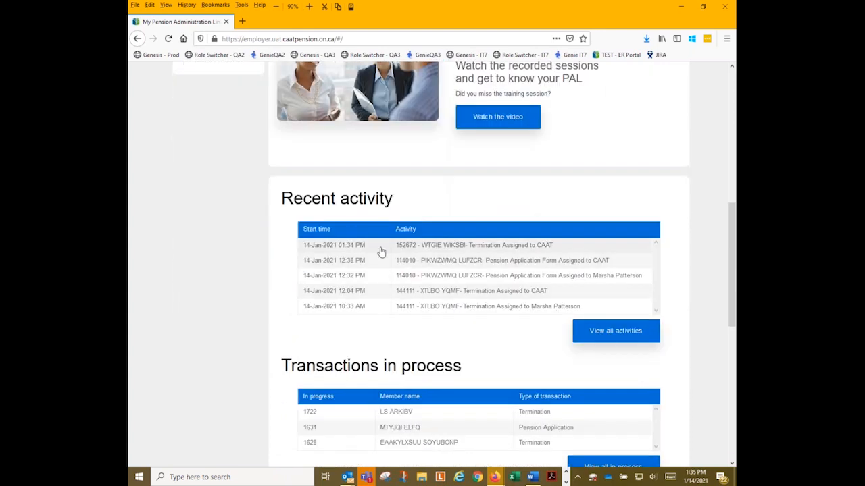
pyautogui.scroll(-4, 380, 251)
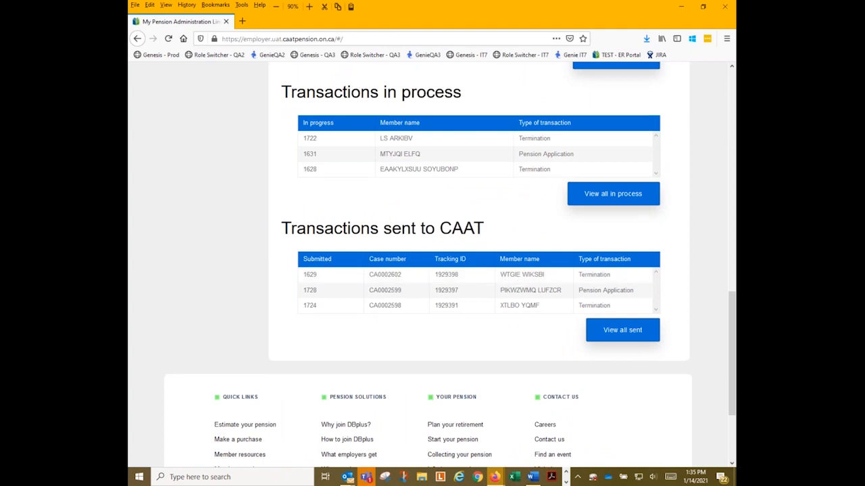
pyautogui.scroll(10, 588, 211)
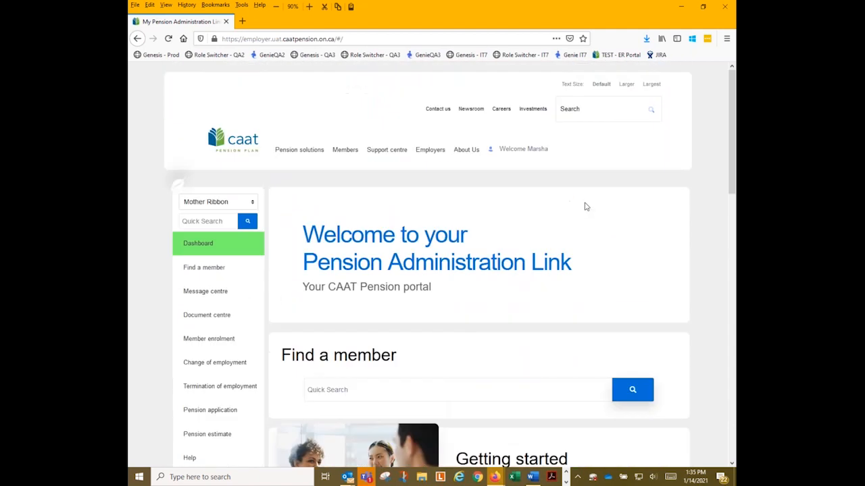
pyautogui.scroll(-2, 584, 204)
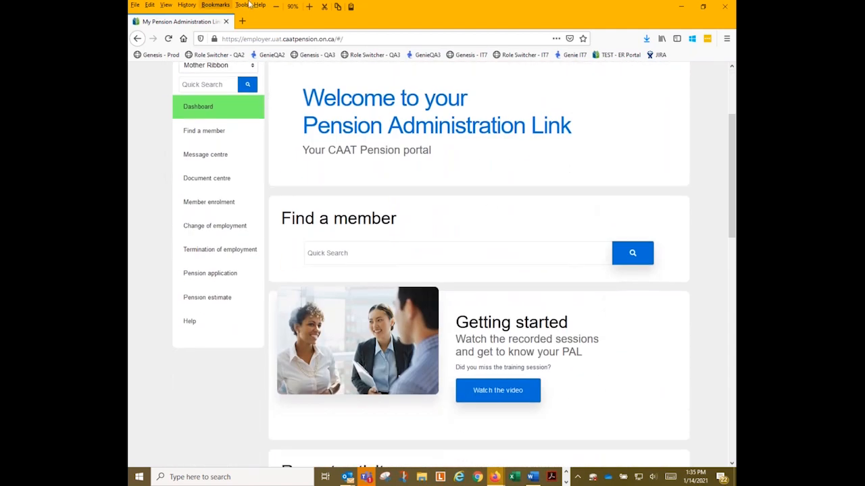
pyautogui.click(218, 275)
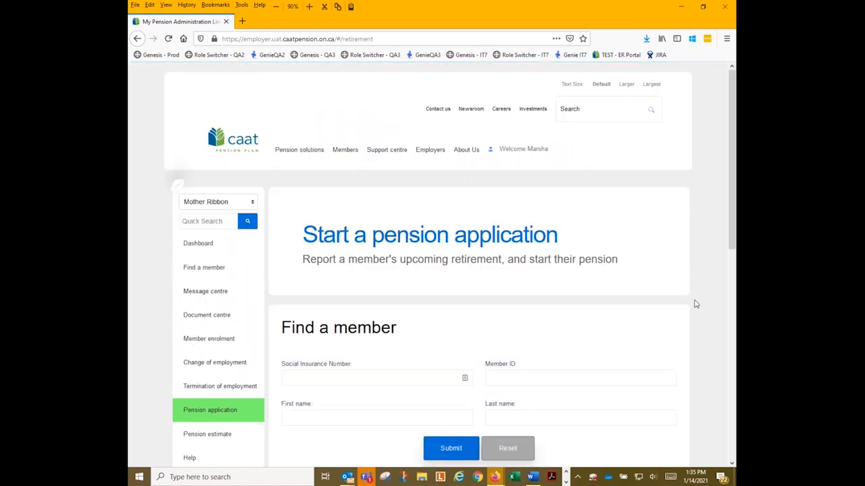
# Search for the member by their Social Insurance Number, returning one Active record.
pyautogui.scroll(-2, 548, 324)
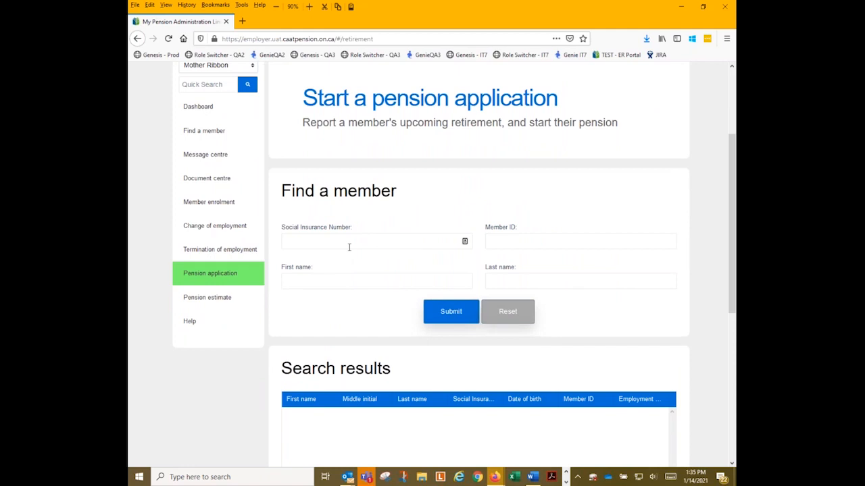
pyautogui.click(350, 247)
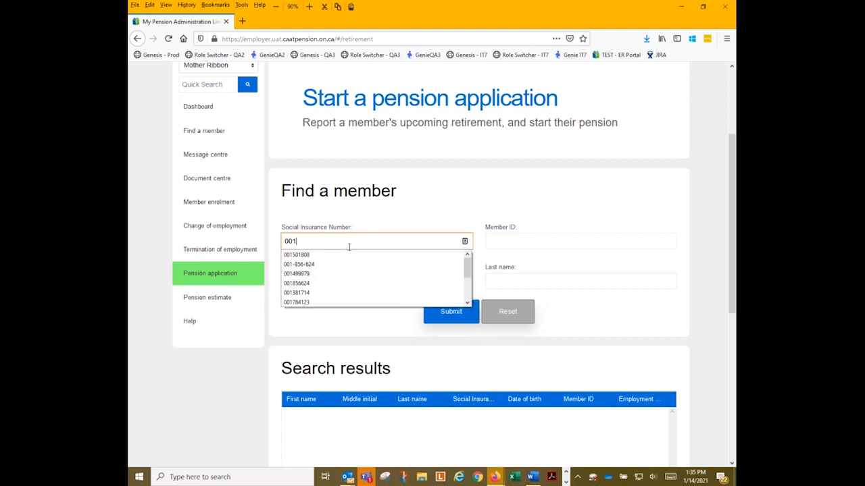
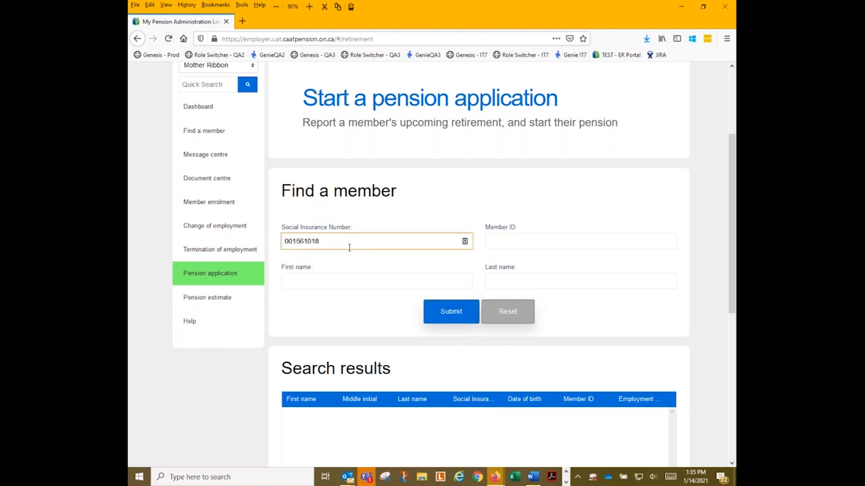
pyautogui.click(450, 312)
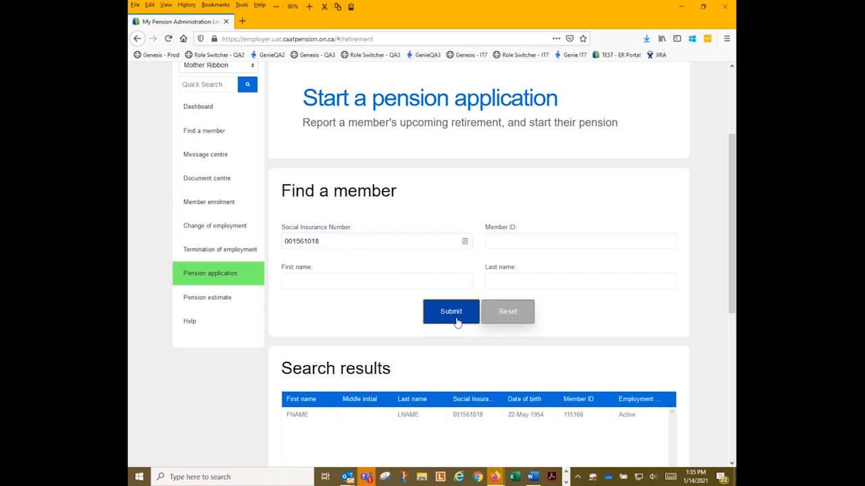
pyautogui.scroll(-2, 376, 305)
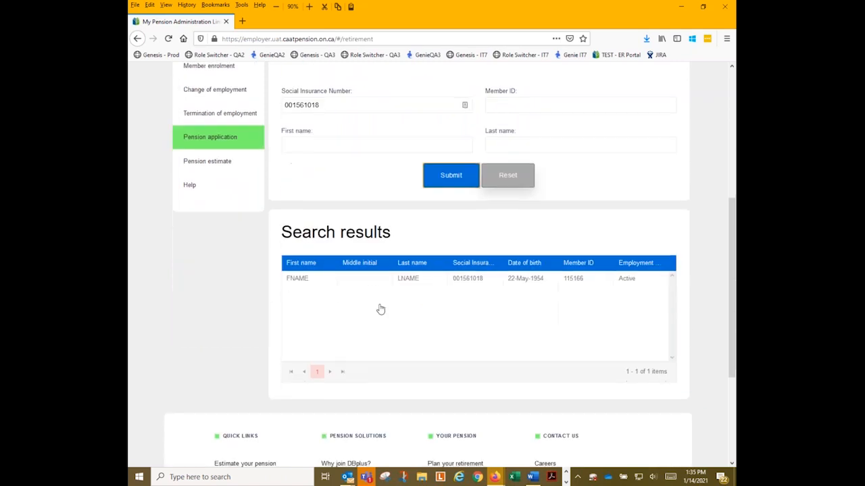
# Open the found member's pension application and look over its prefilled details.
pyautogui.click(525, 288)
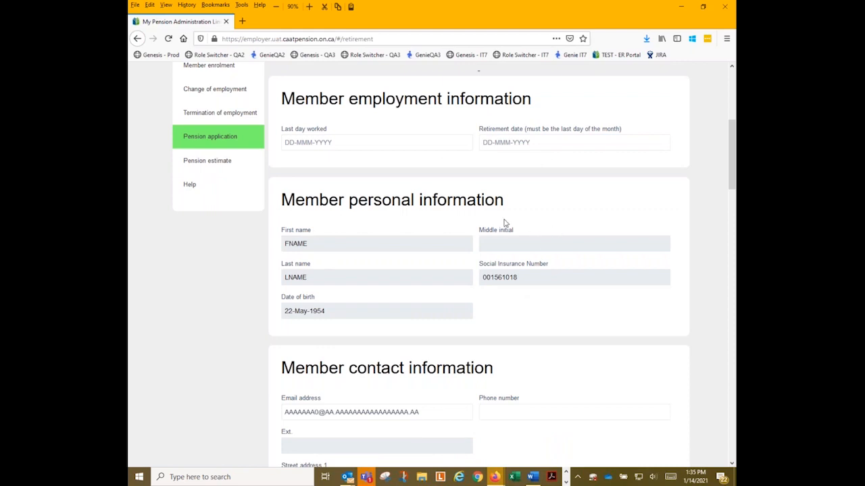
pyautogui.scroll(-3, 505, 224)
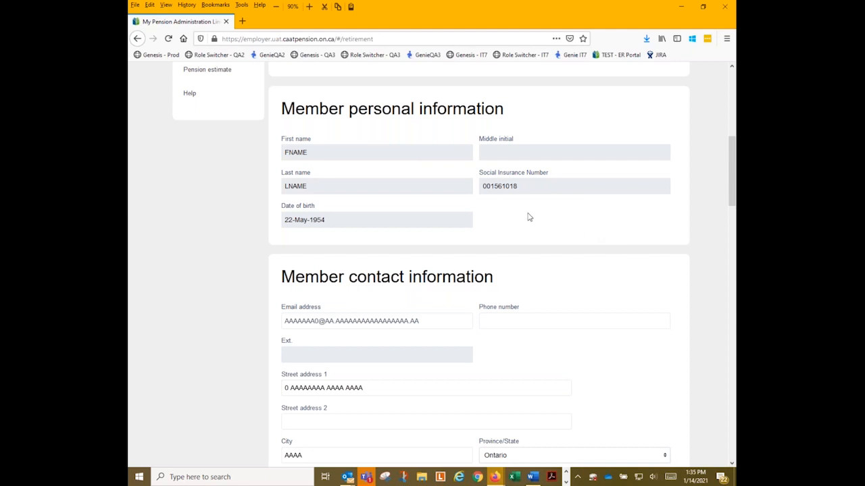
pyautogui.scroll(3, 529, 216)
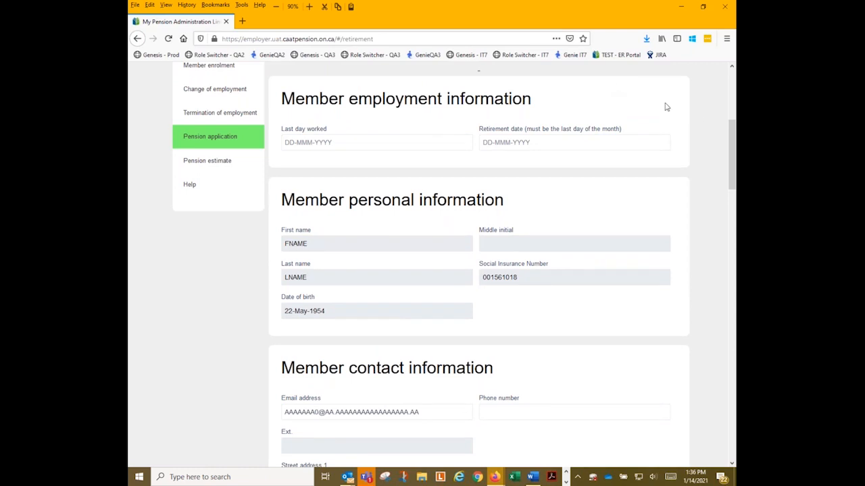
# Set both Last day worked and Retirement date to 30-Nov-2020.
pyautogui.click(340, 143)
pyautogui.write('30nov2020')
pyautogui.press('Tab')
pyautogui.write('30nov2020')
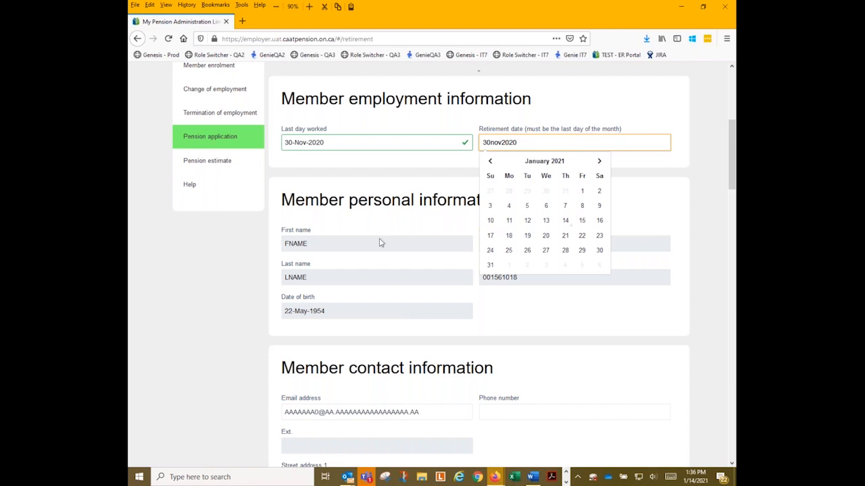
pyautogui.click(364, 158)
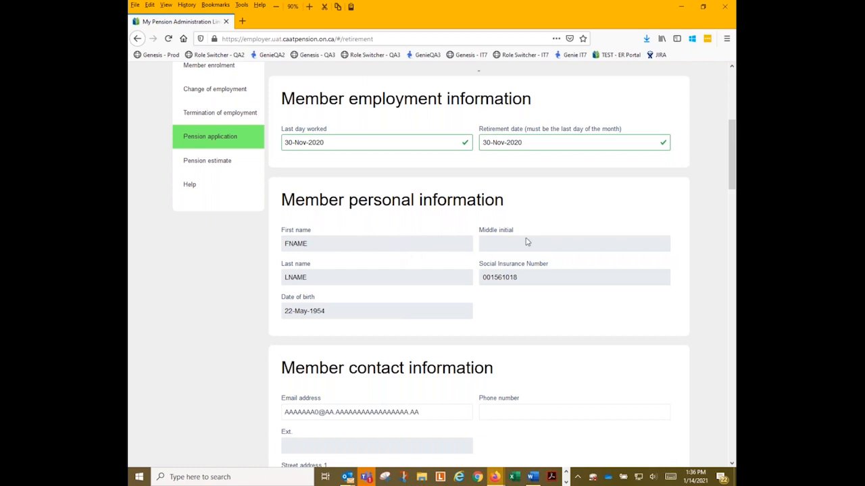
pyautogui.scroll(-5, 386, 251)
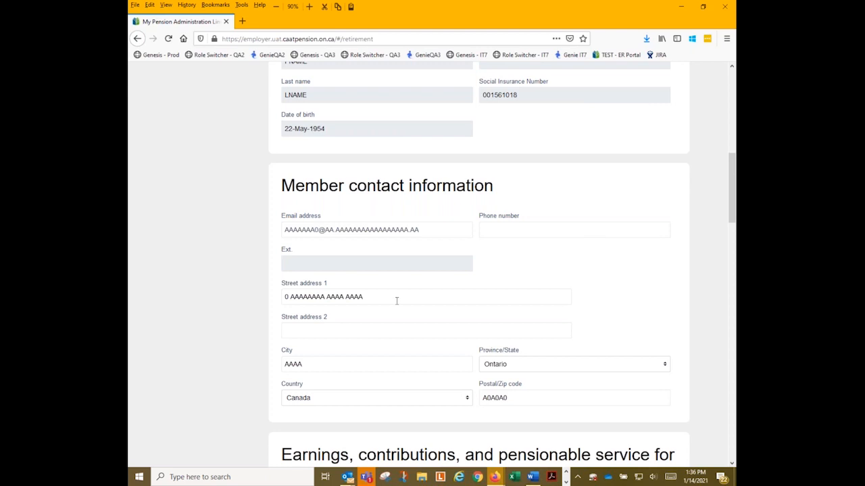
# Replace the member's street address, city and postal code, using valid postal code format.
pyautogui.moveTo(397, 300); pyautogui.dragTo(238, 308)
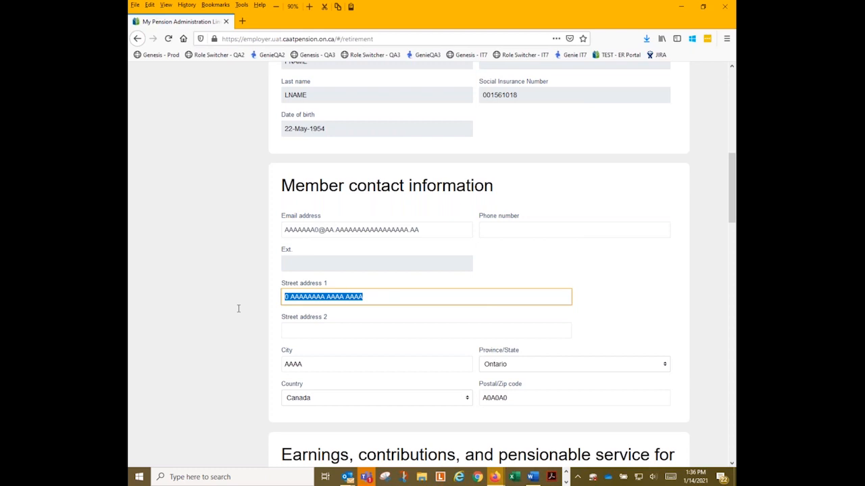
pyautogui.write('1 A')
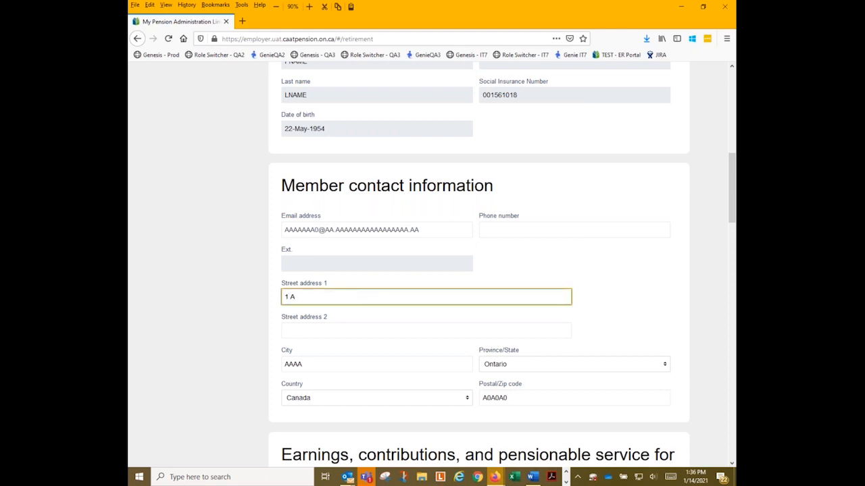
pyautogui.write('nywhere St.')
pyautogui.press('Tab')
pyautogui.press('Tab')
pyautogui.write('Anywhere')
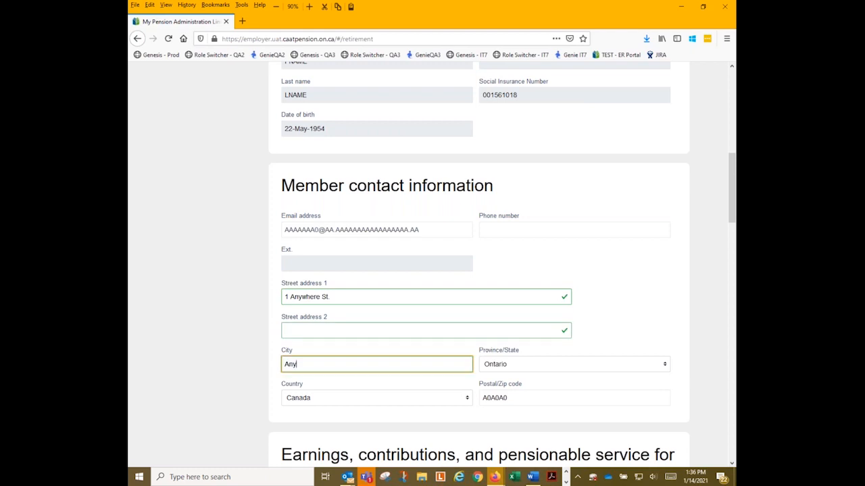
pyautogui.press('Tab')
pyautogui.press('Tab')
pyautogui.press('Tab')
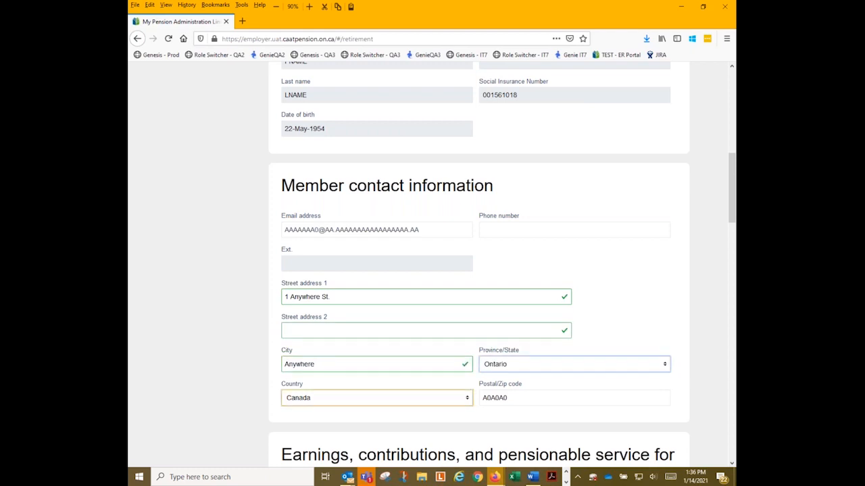
pyautogui.write('M1M 1M1')
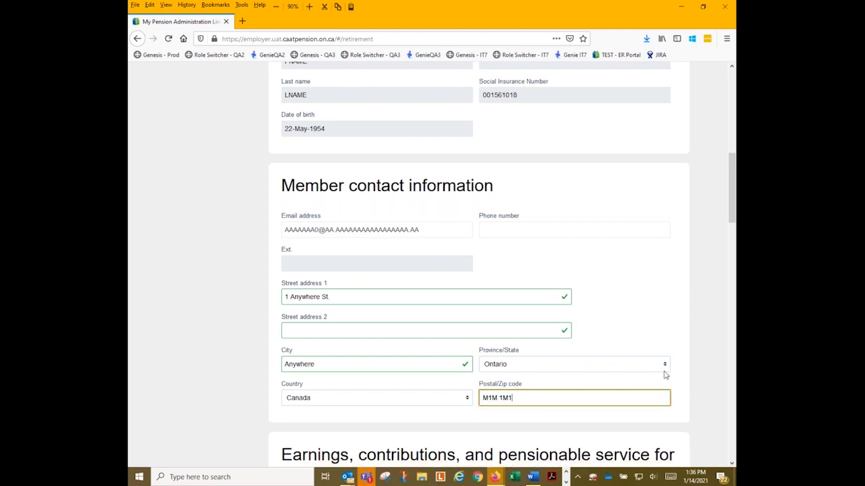
pyautogui.scroll(-4, 450, 405)
pyautogui.scroll(-1, 444, 398)
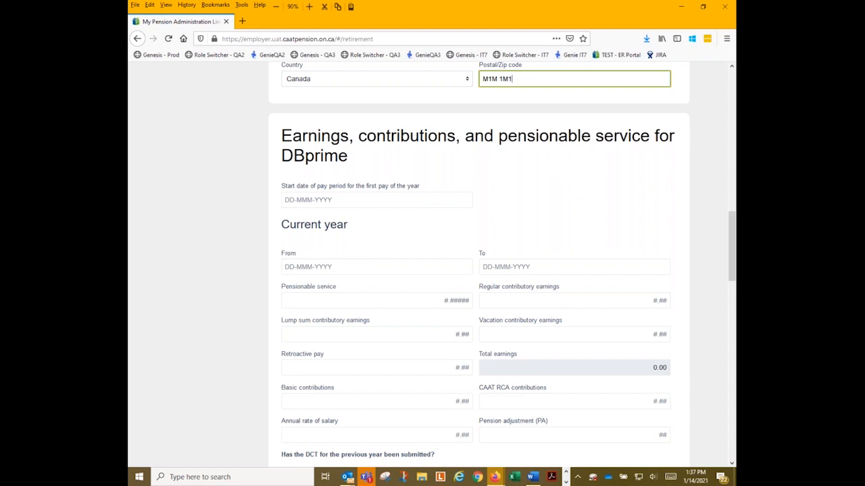
# Enter start date 01-Jan-2020 and the period From 01-Jan-2020 To 30-Nov-2020.
pyautogui.click(334, 196)
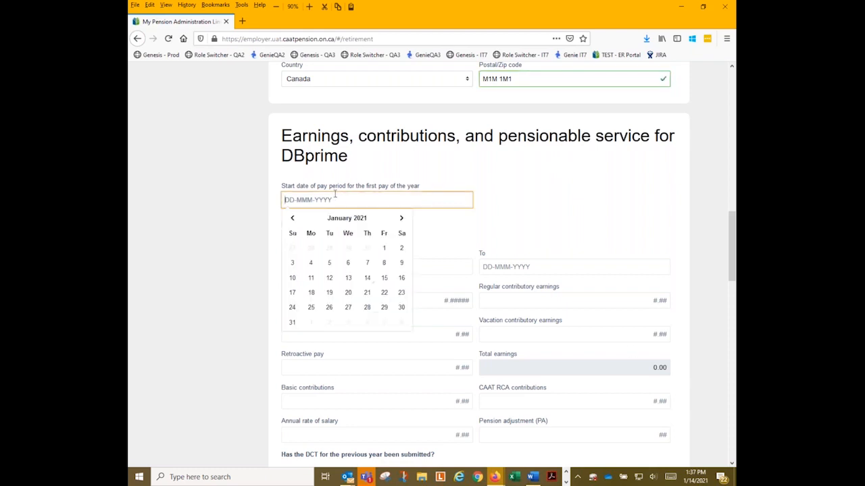
pyautogui.write('01jan2020')
pyautogui.press('Tab')
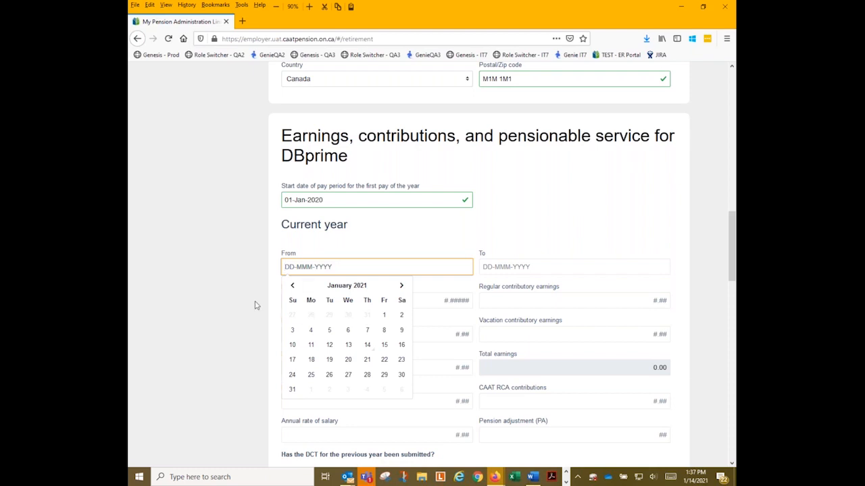
pyautogui.write('01jan2020')
pyautogui.press('Tab')
pyautogui.write('30nov2020')
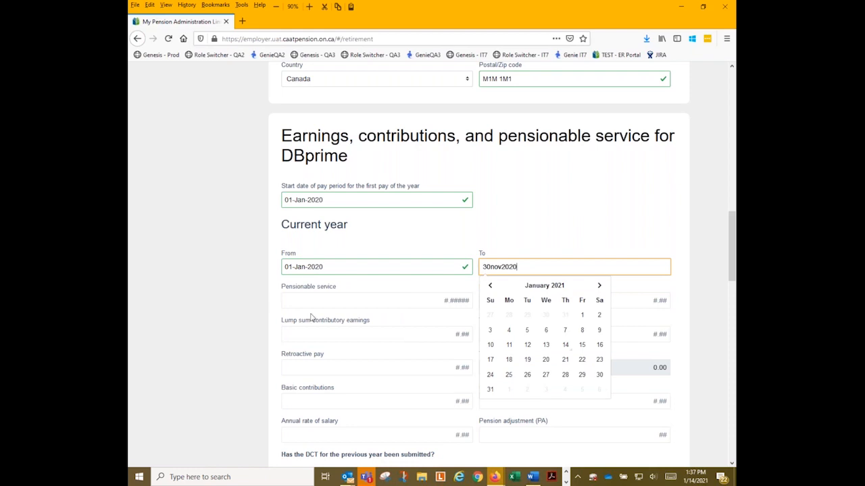
# Enter service 0.91221, earnings 60,205.86, contributions 6,956.43, salary 66,000 and pension adjustment 6800.
pyautogui.click(319, 297)
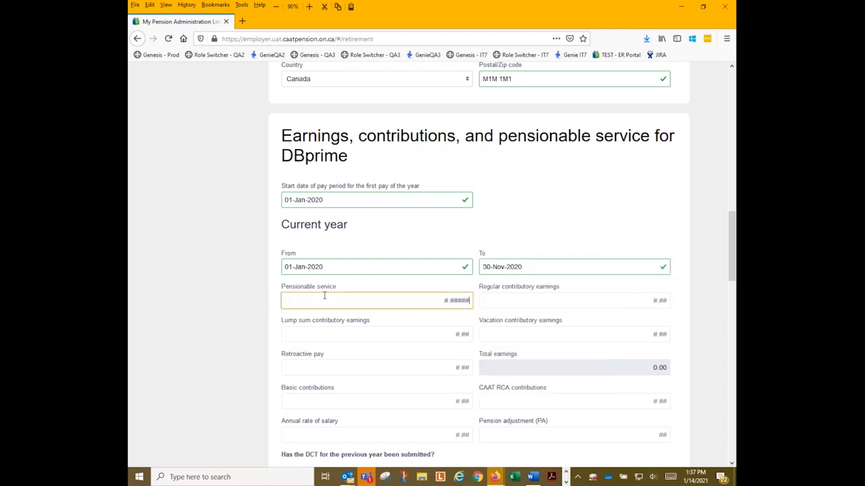
pyautogui.write('0.')
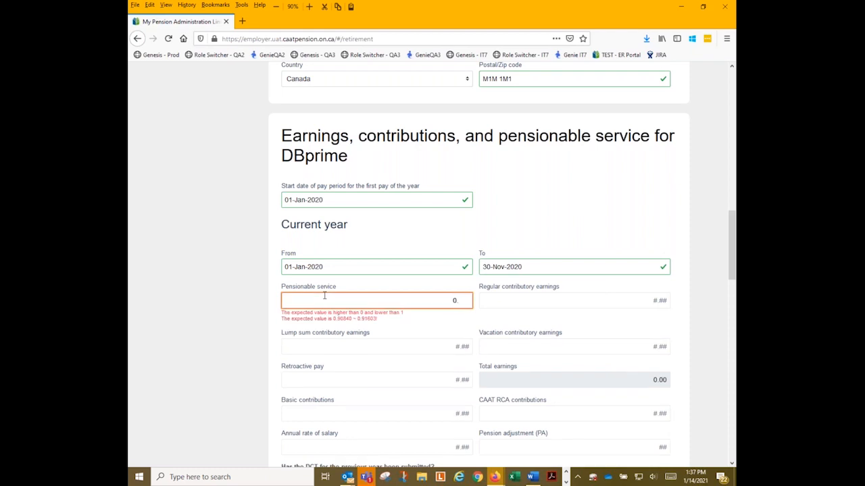
pyautogui.write('91221')
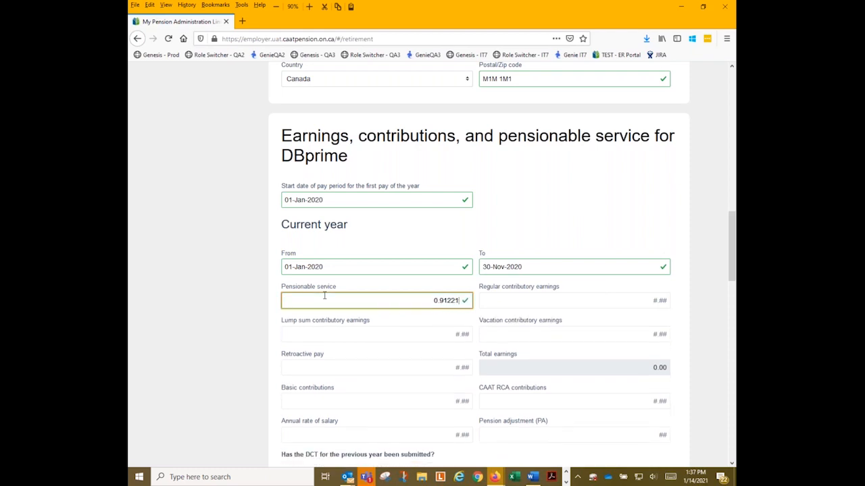
pyautogui.press('Tab')
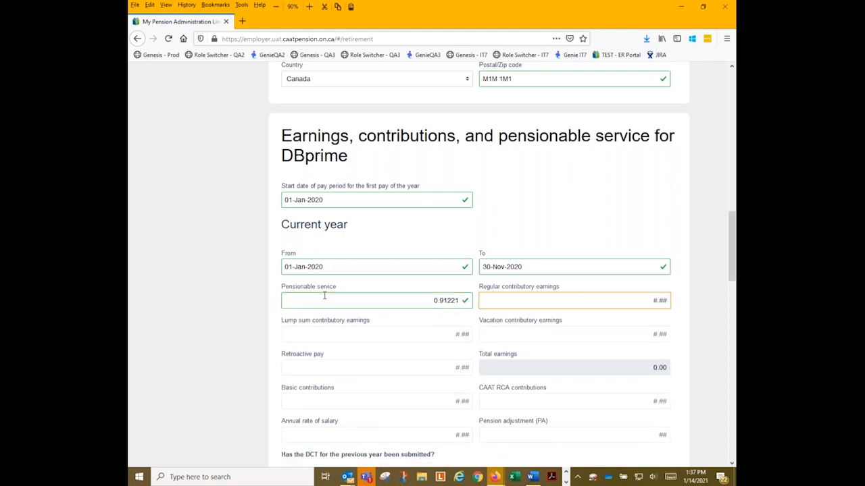
pyautogui.write('60205.86')
pyautogui.press('Tab')
pyautogui.press('Tab')
pyautogui.press('Tab')
pyautogui.press('Tab')
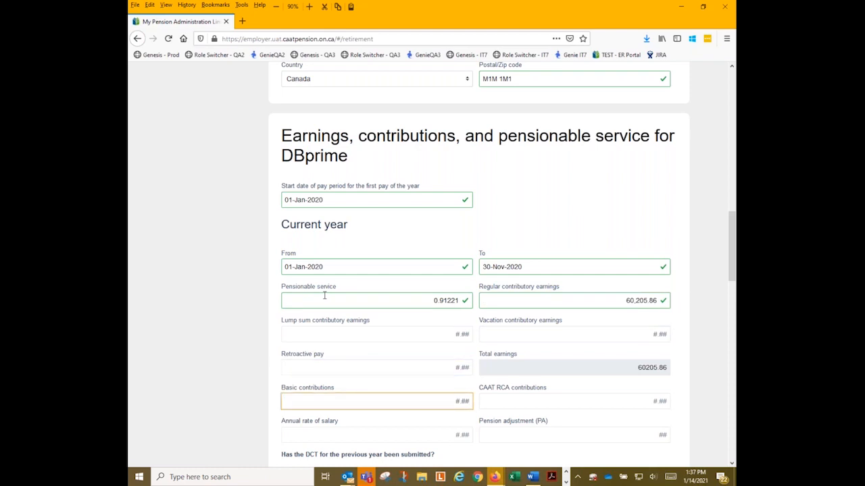
pyautogui.write('6')
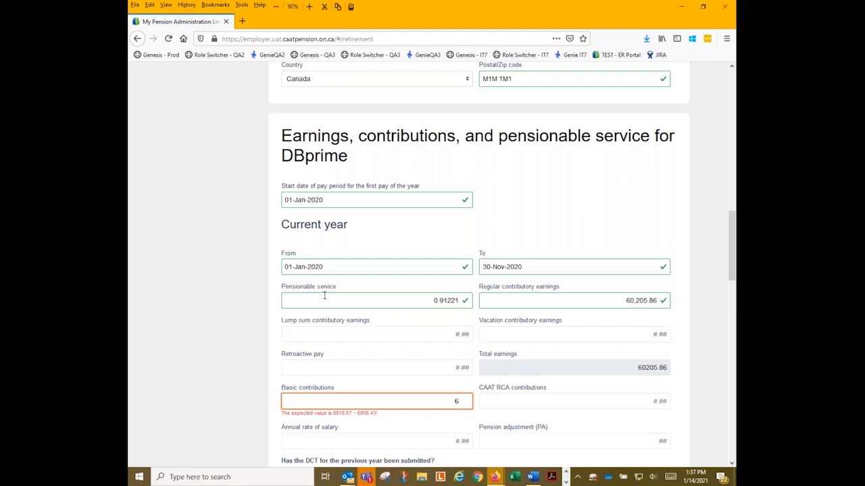
pyautogui.write(',956.')
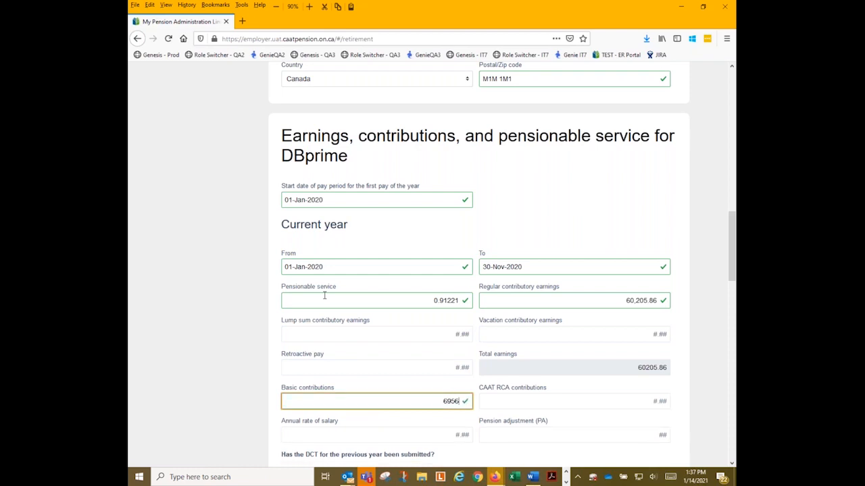
pyautogui.write('43')
pyautogui.press('Tab')
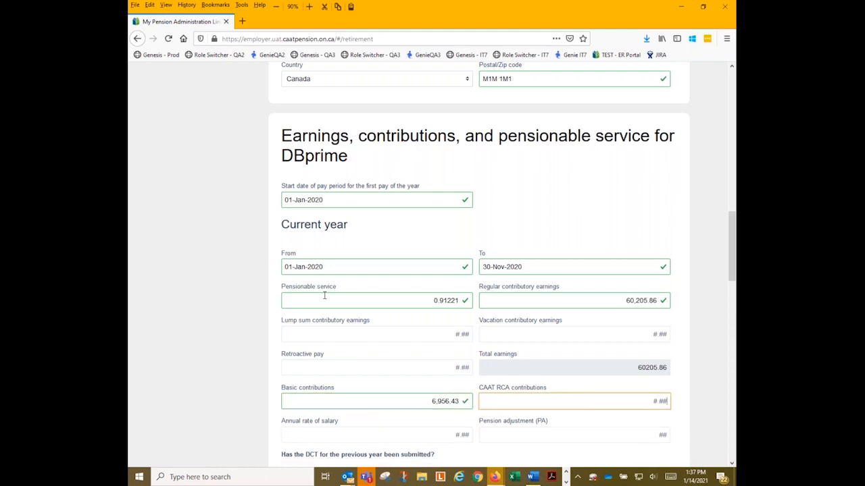
pyautogui.press('Tab')
pyautogui.write('66,0')
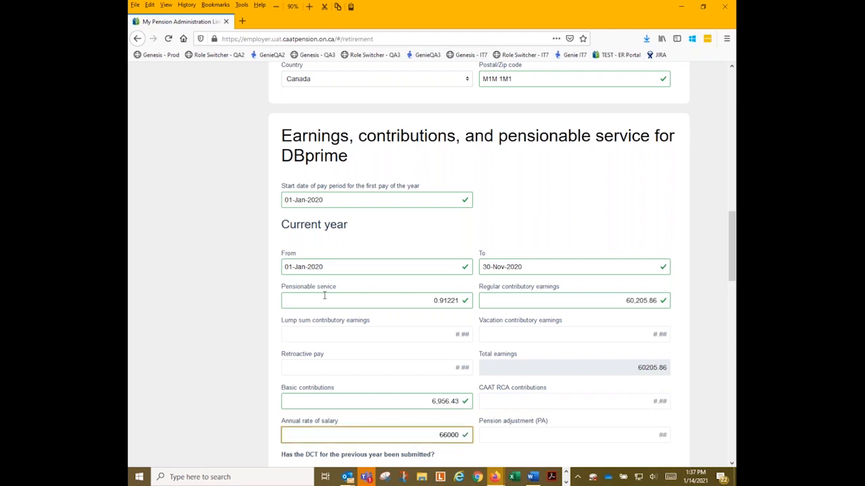
pyautogui.write('00')
pyautogui.press('Tab')
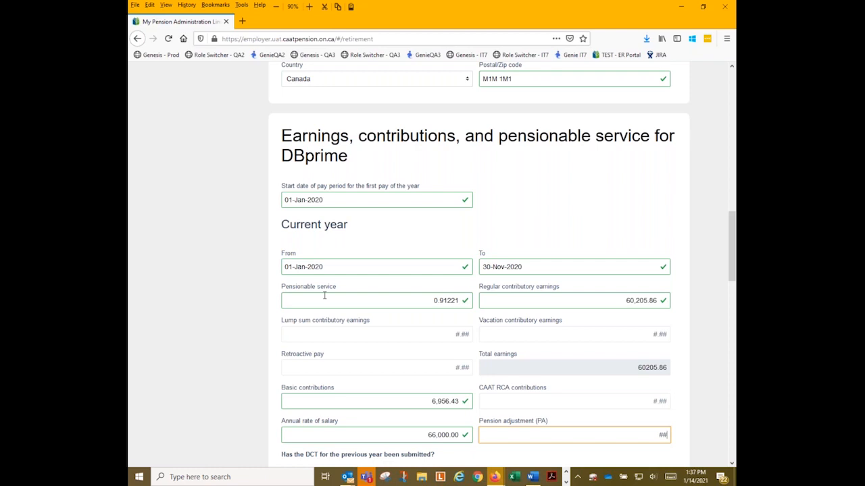
pyautogui.write('6800')
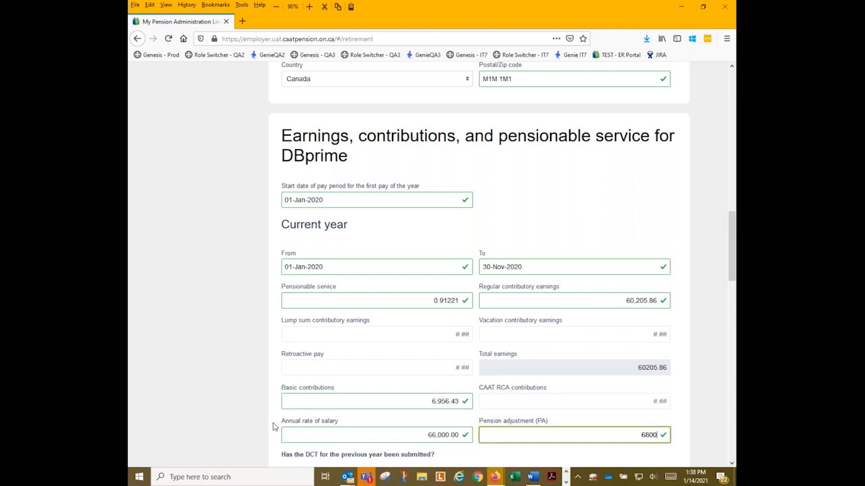
# Answer Yes to last year's DCT being submitted and No to a purchase in process.
pyautogui.scroll(-5, 277, 425)
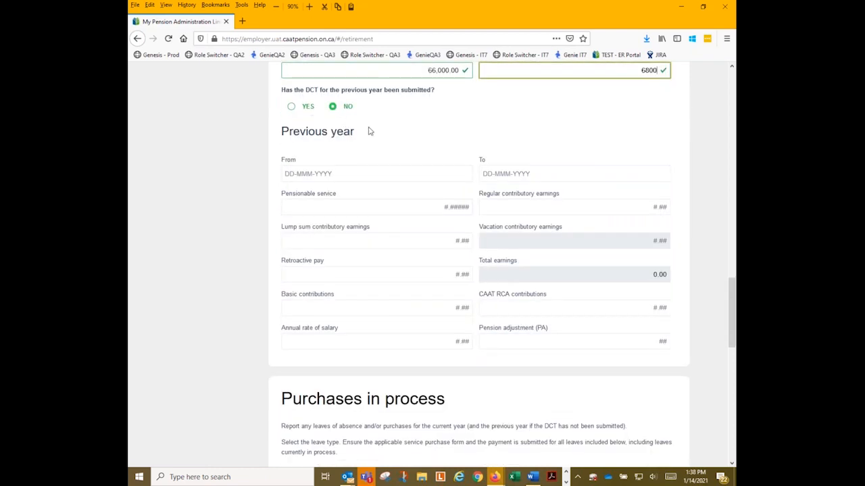
pyautogui.click(291, 108)
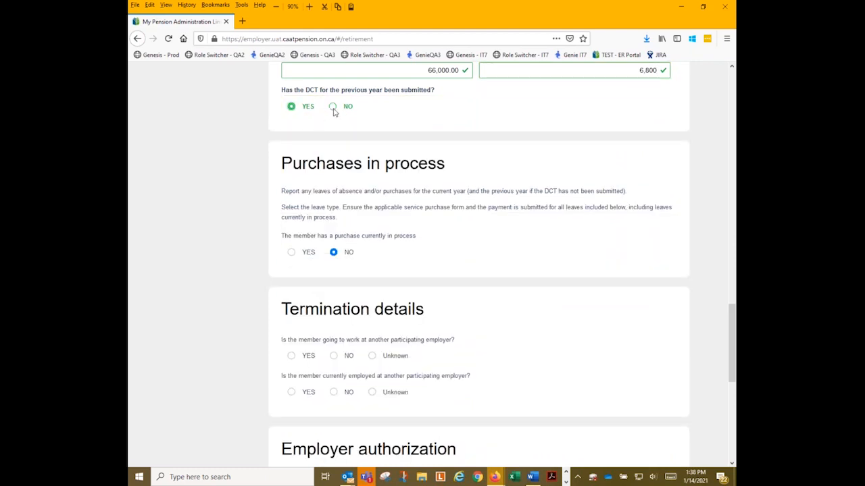
pyautogui.click(333, 108)
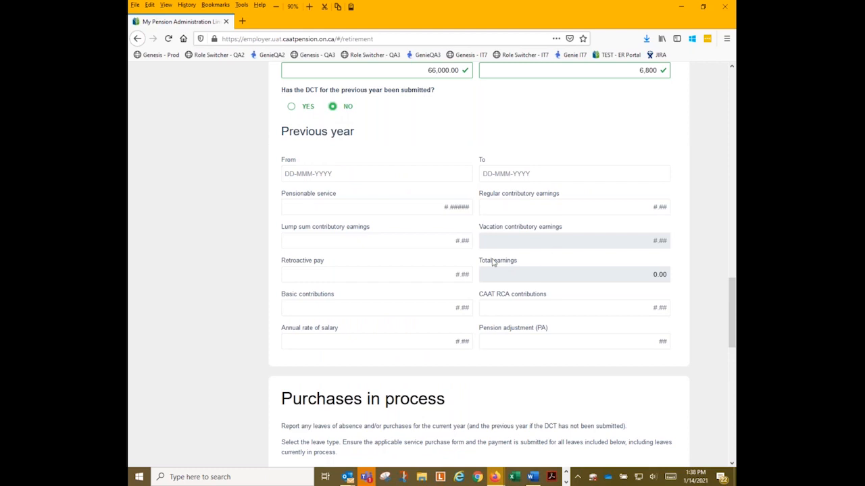
pyautogui.click(291, 106)
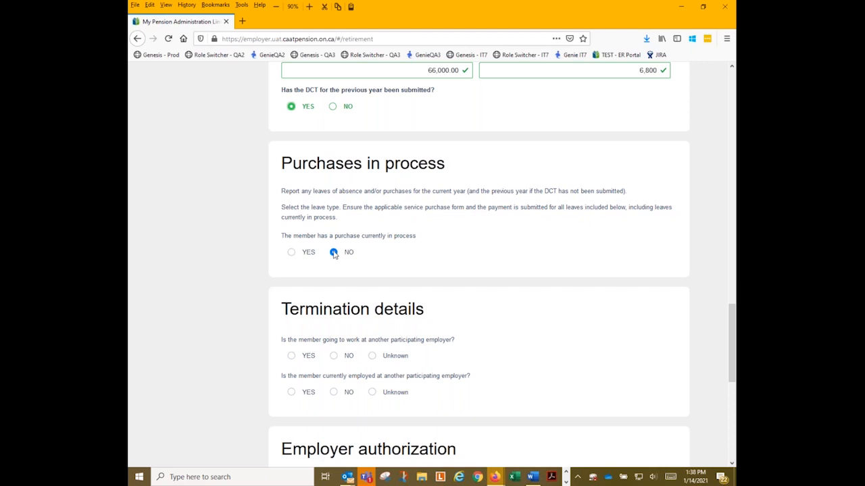
pyautogui.click(291, 252)
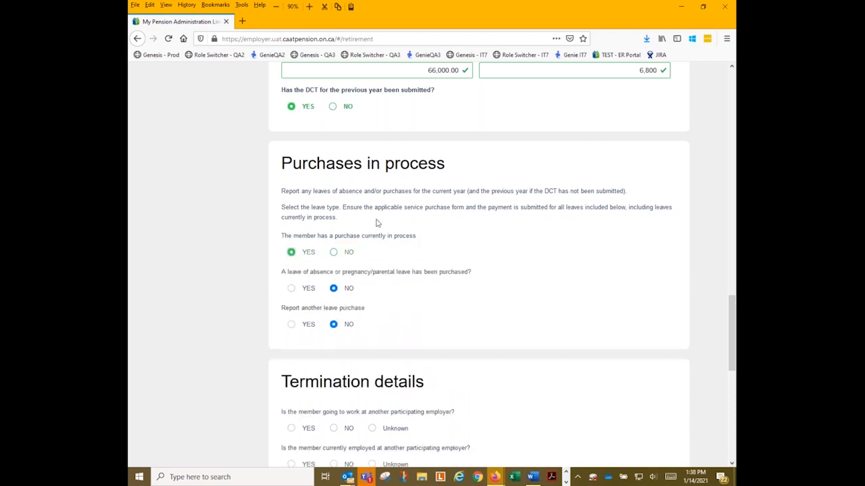
pyautogui.click(334, 252)
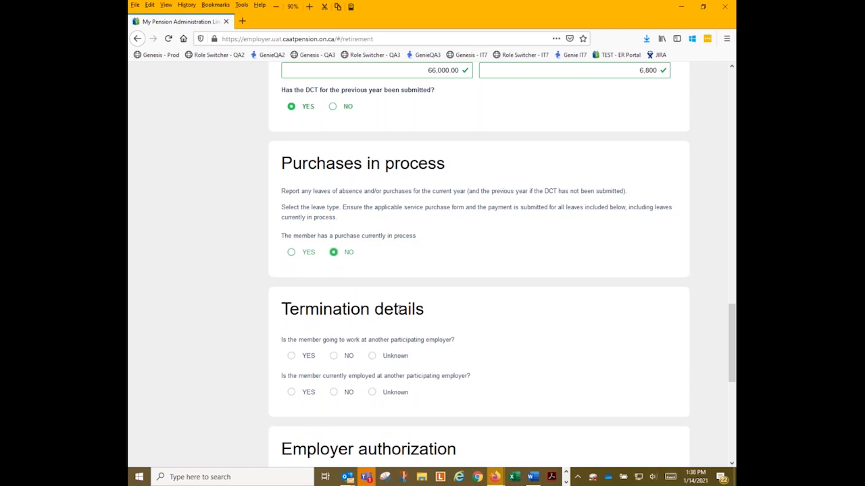
pyautogui.scroll(-2, 399, 309)
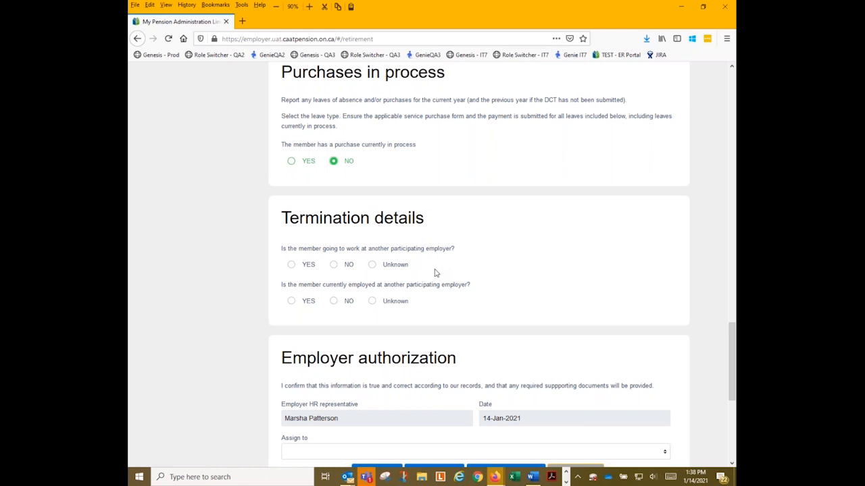
# Answer No to joining and to being employed by another participating employer.
pyautogui.click(333, 265)
pyautogui.click(334, 301)
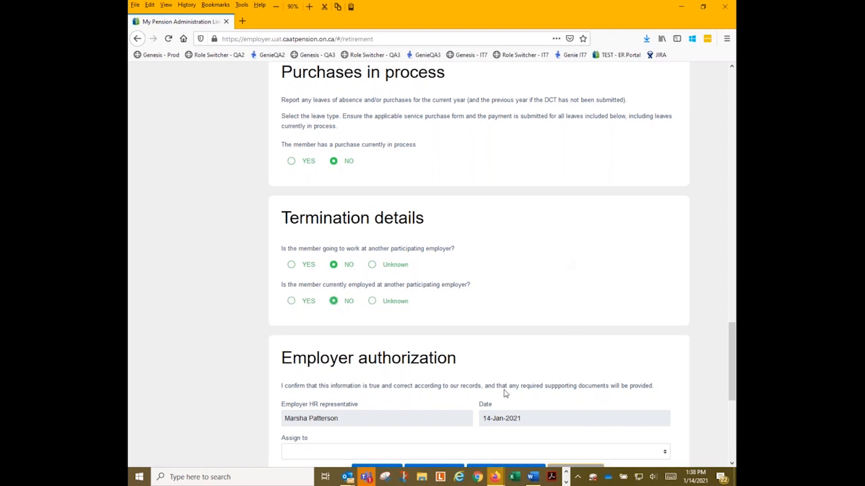
pyautogui.scroll(-3, 440, 379)
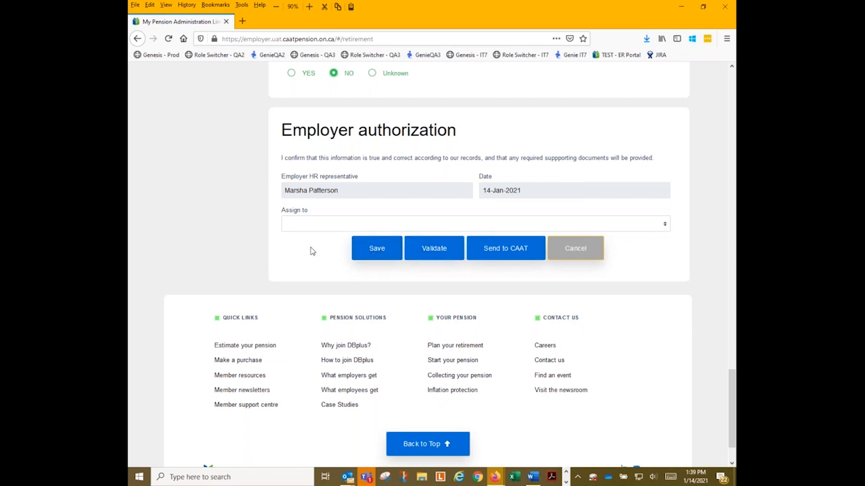
# Save the pension application and acknowledge the Successfully Saved message.
pyautogui.click(373, 251)
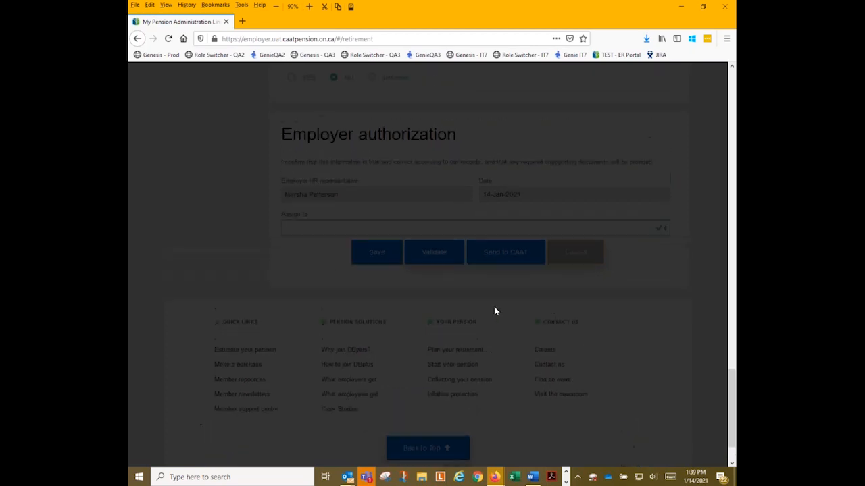
pyautogui.scroll(2, 494, 311)
pyautogui.scroll(3, 493, 311)
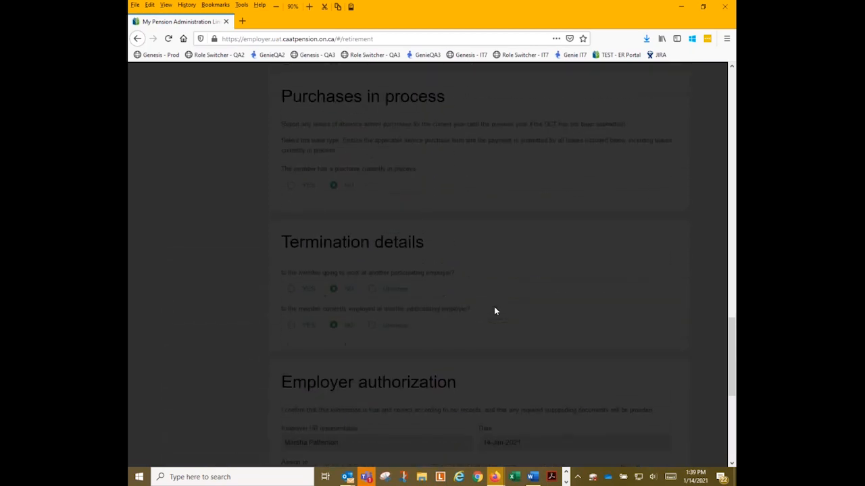
pyautogui.scroll(-1, 494, 310)
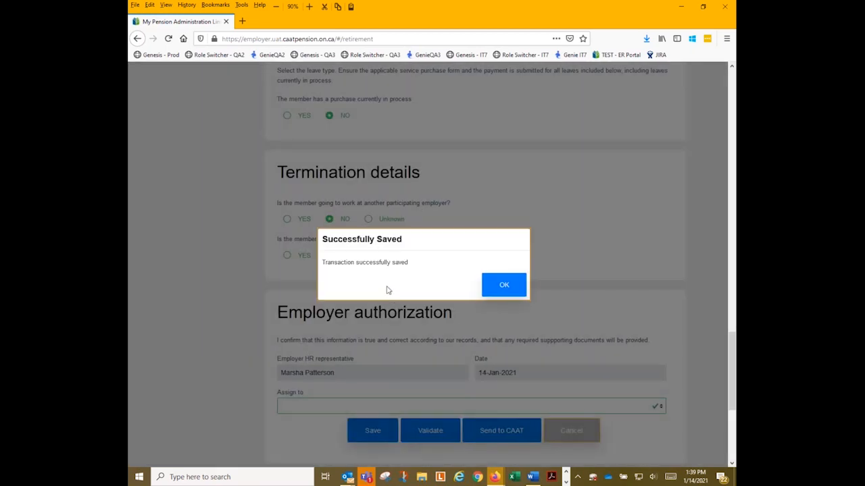
pyautogui.click(510, 290)
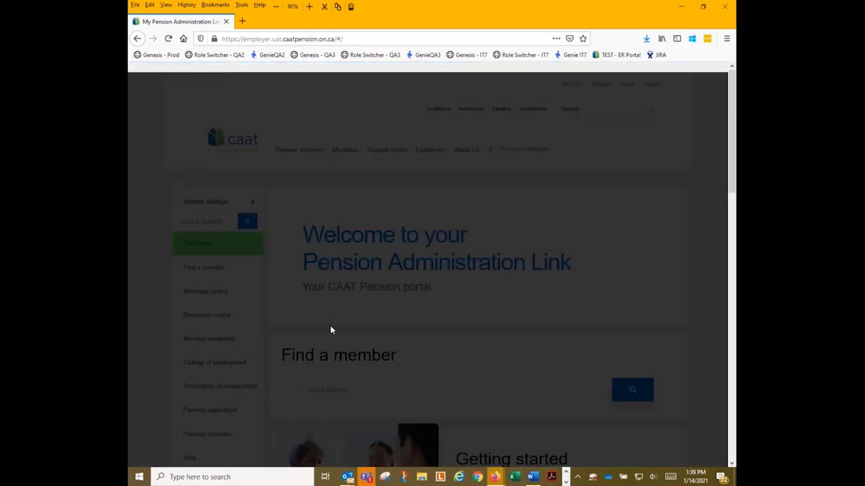
pyautogui.scroll(-5, 466, 306)
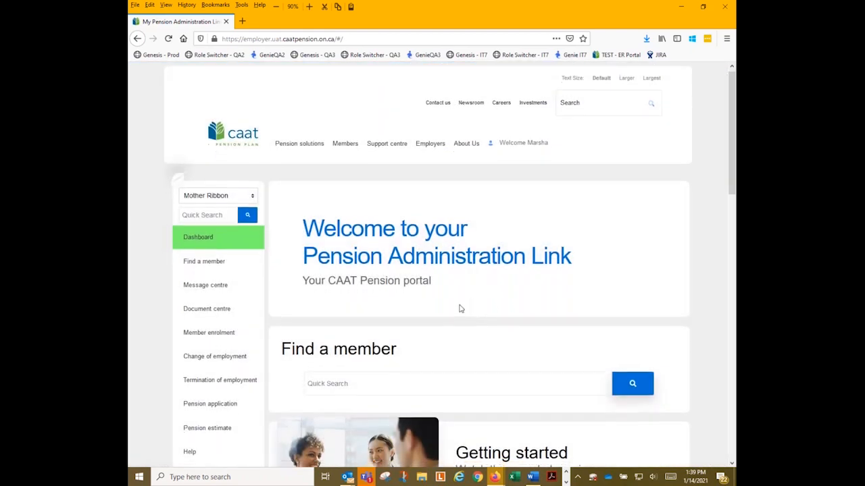
pyautogui.scroll(-2, 465, 293)
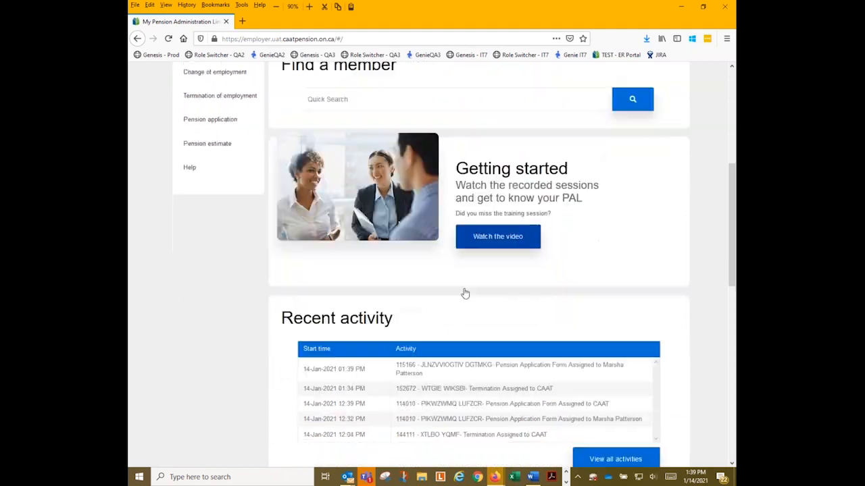
pyautogui.scroll(-7, 457, 278)
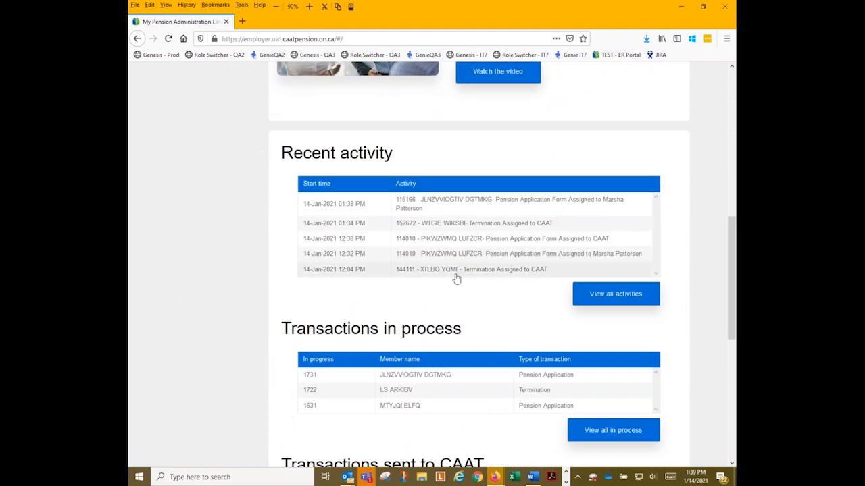
pyautogui.scroll(1, 466, 270)
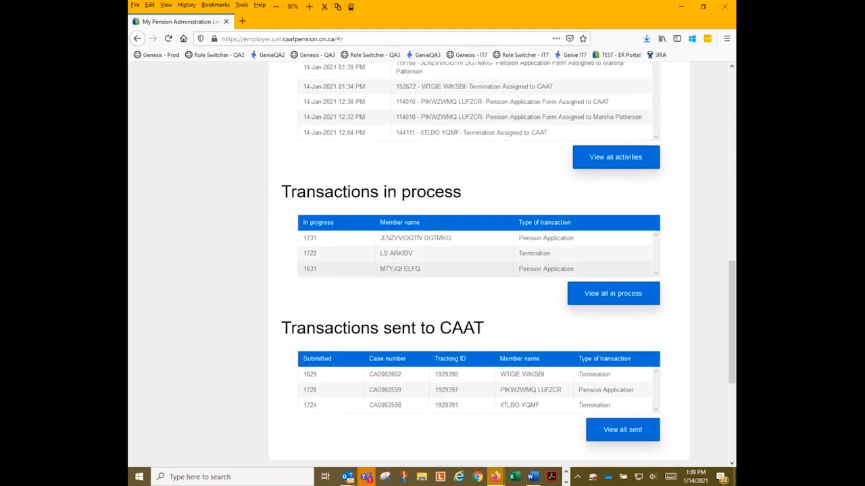
pyautogui.click(442, 247)
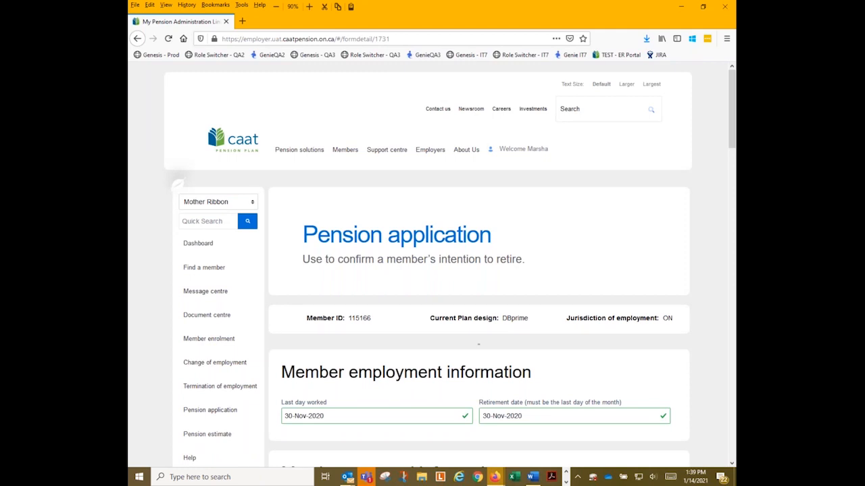
# Validate application 1731 and dismiss the Validation Passed message.
pyautogui.scroll(-2, 375, 312)
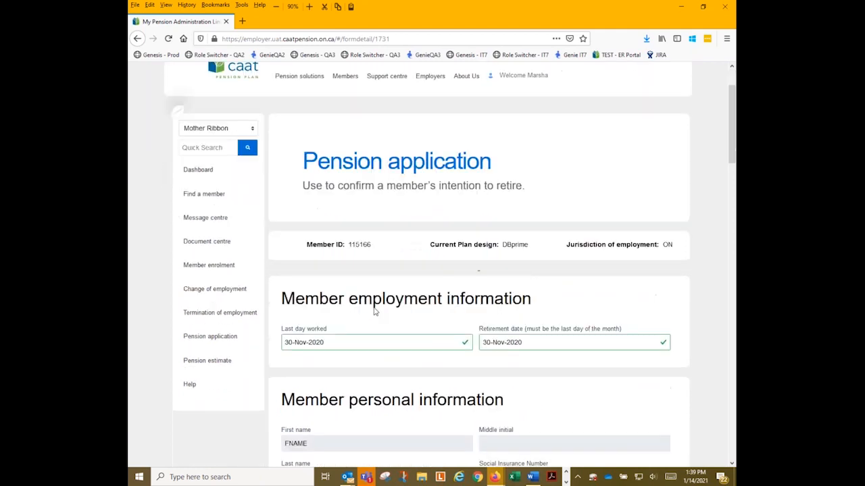
pyautogui.scroll(-15, 375, 312)
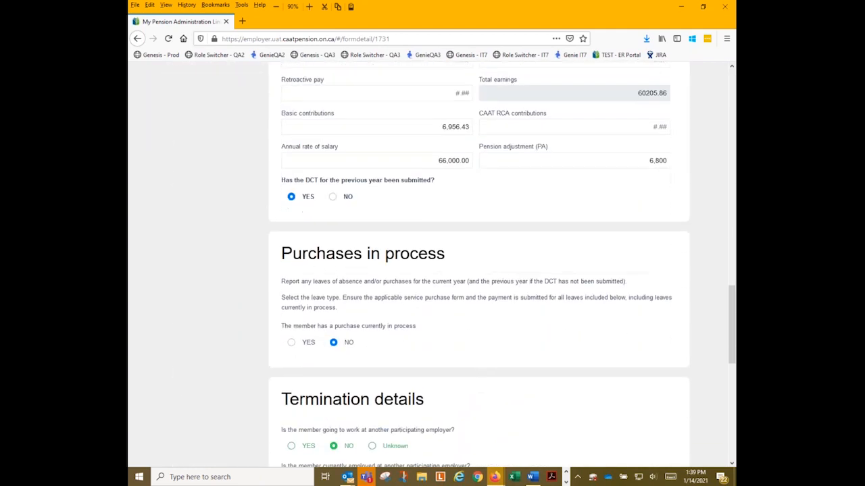
pyautogui.scroll(-10, 457, 291)
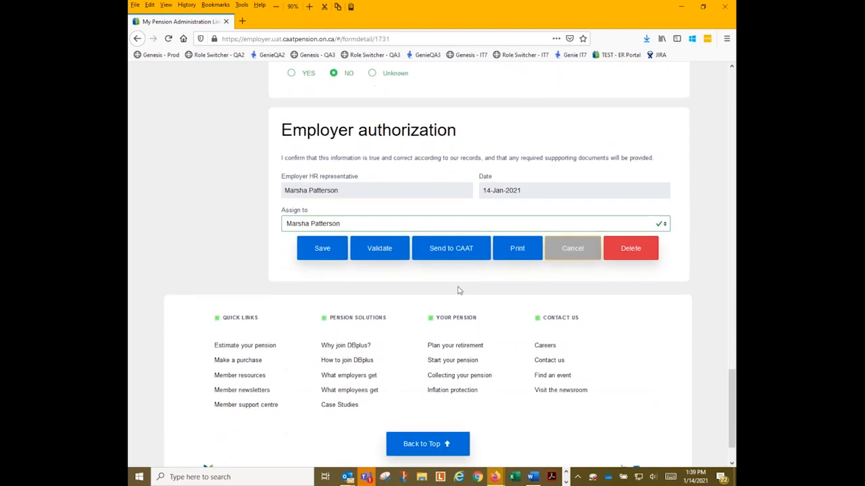
pyautogui.click(377, 249)
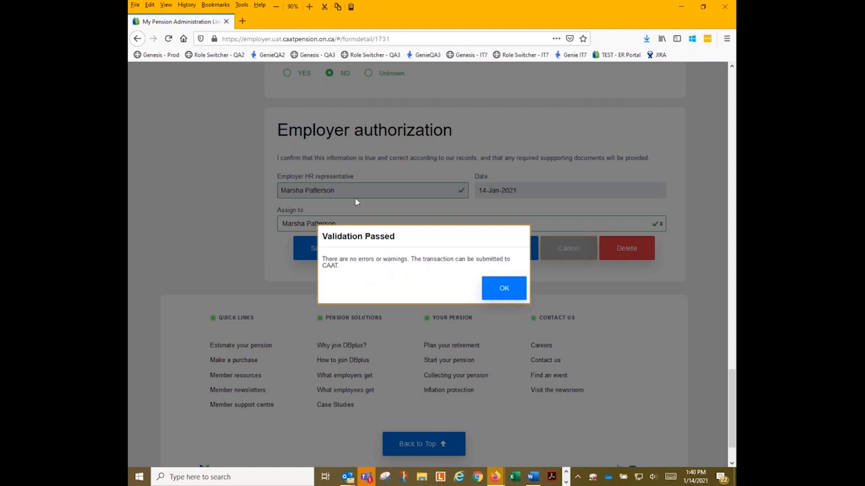
pyautogui.click(510, 292)
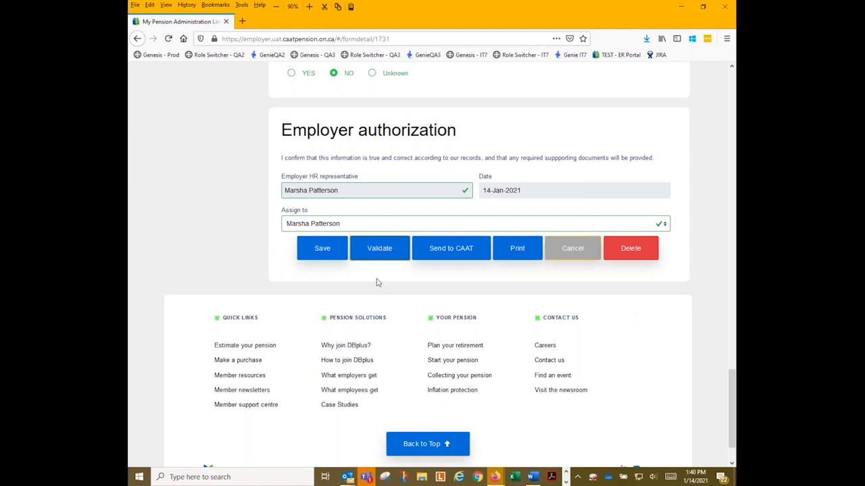
# Send application 1731 to CAAT accepting the Terms of Use, then choose Download/Print.
pyautogui.click(450, 250)
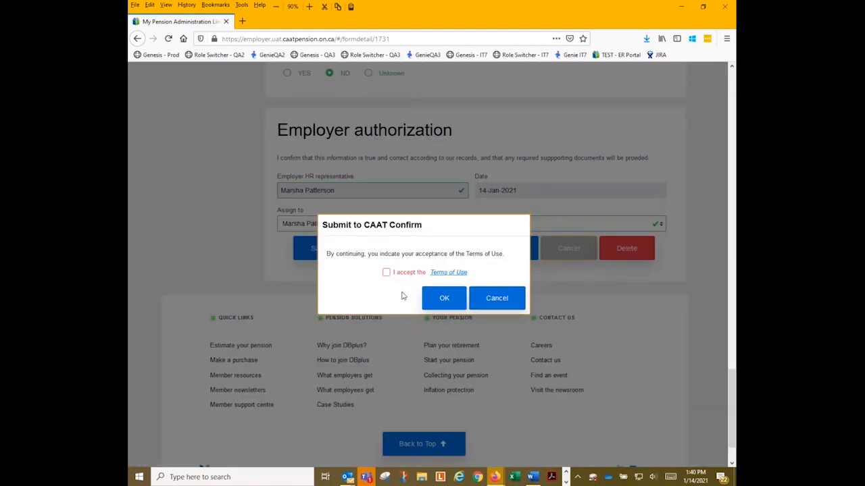
pyautogui.click(386, 272)
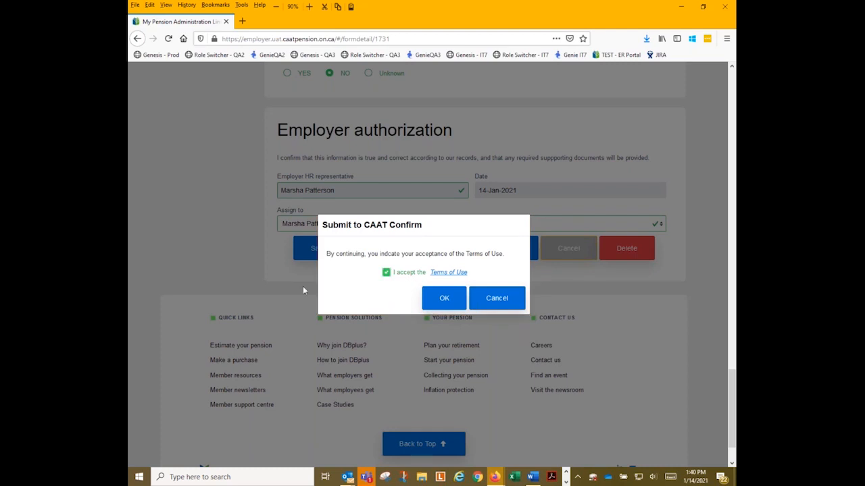
pyautogui.click(436, 301)
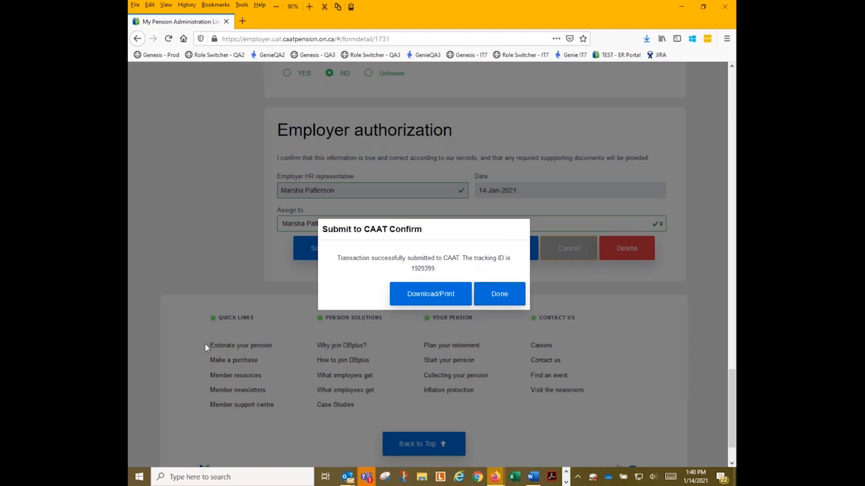
pyautogui.click(429, 302)
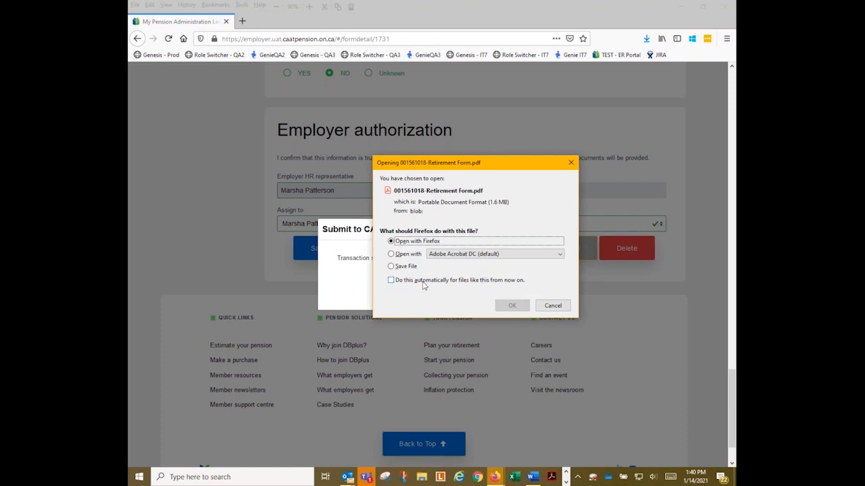
# Open the Retirement Form PDF in Firefox at 110% zoom, scroll through it, then return to the portal.
pyautogui.click(512, 306)
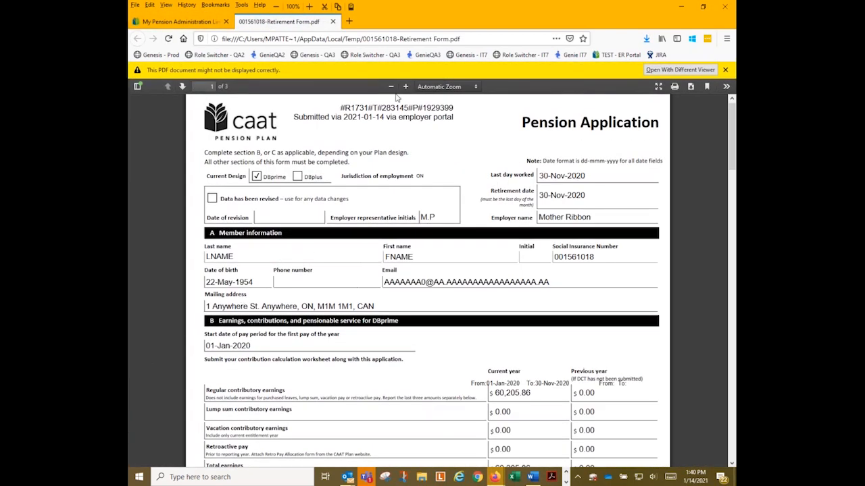
pyautogui.click(725, 70)
pyautogui.click(390, 70)
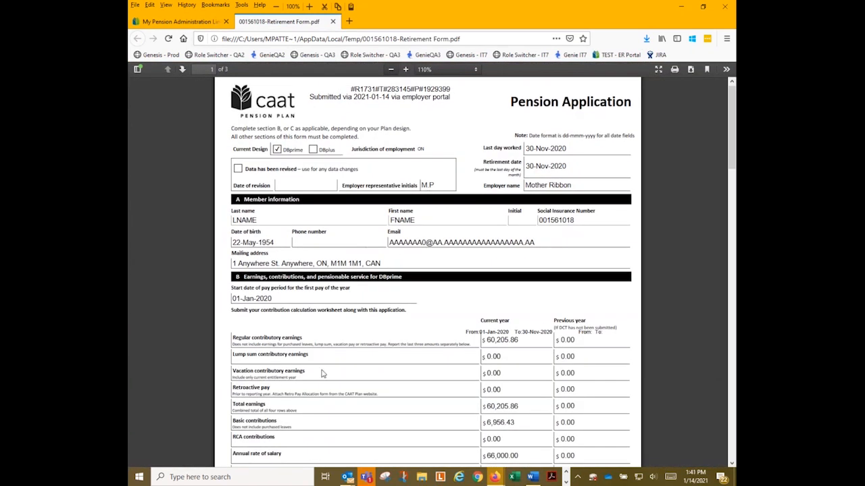
pyautogui.scroll(-1, 356, 268)
pyautogui.scroll(-15, 357, 268)
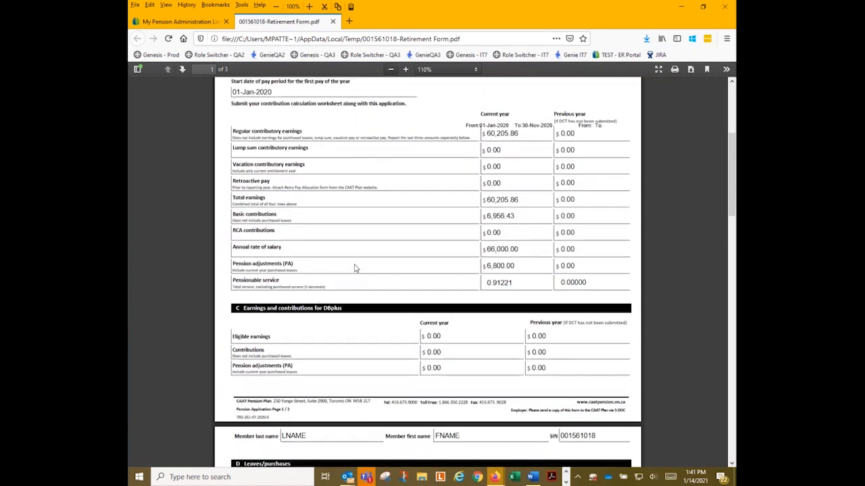
pyautogui.scroll(-5, 357, 269)
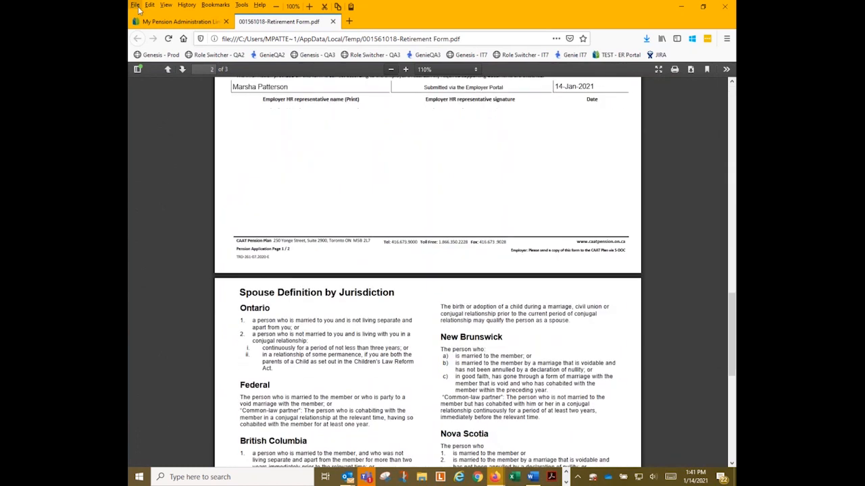
pyautogui.click(159, 21)
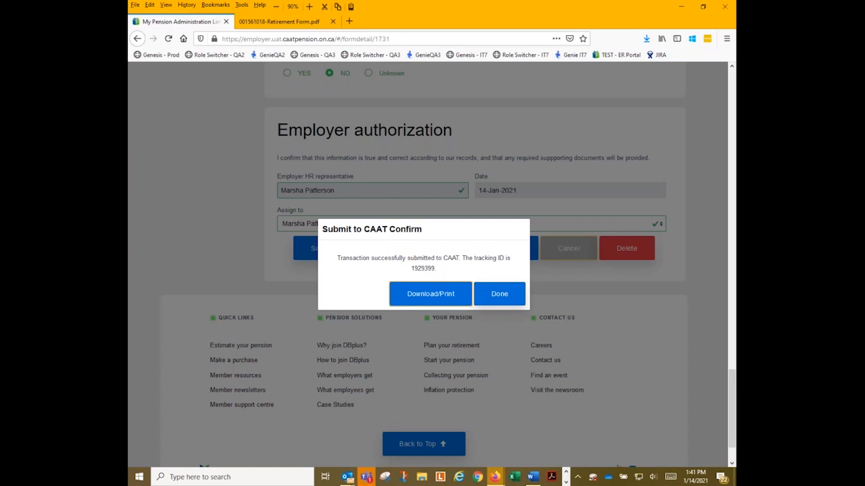
# Dismiss the Submit to CAAT confirmation and find application 1731 under Transactions sent to CAAT.
pyautogui.click(505, 302)
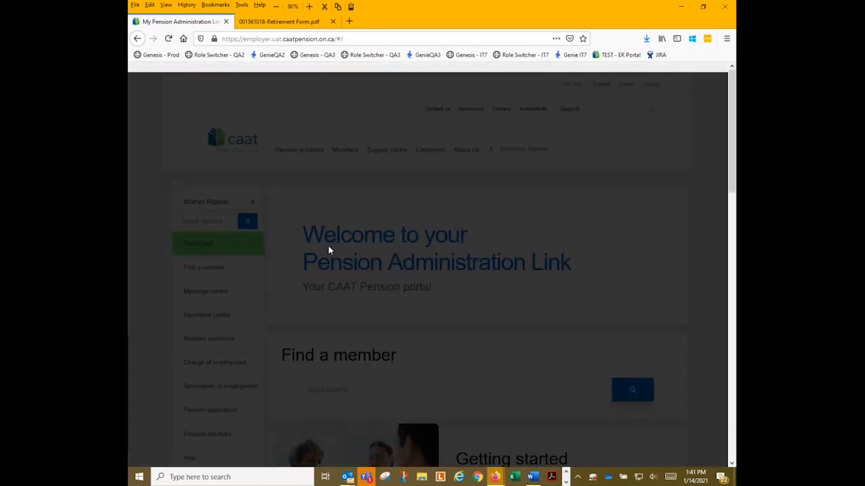
pyautogui.scroll(-5, 331, 260)
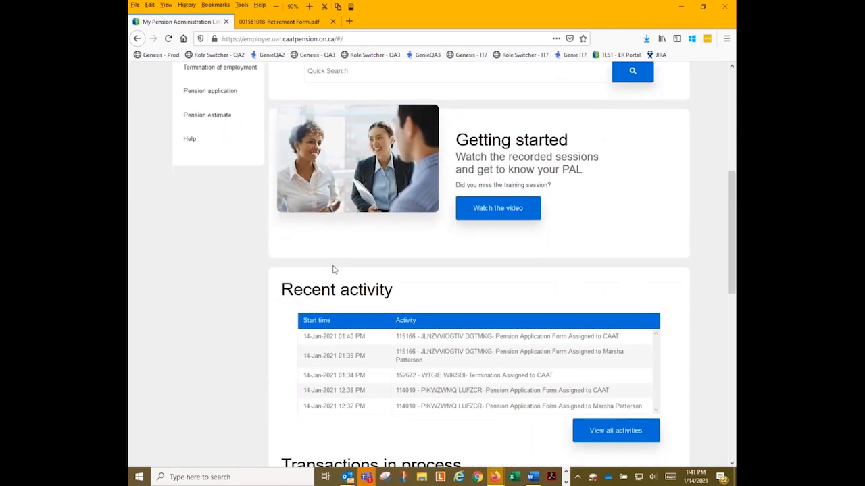
pyautogui.scroll(-4, 332, 270)
pyautogui.scroll(3, 351, 232)
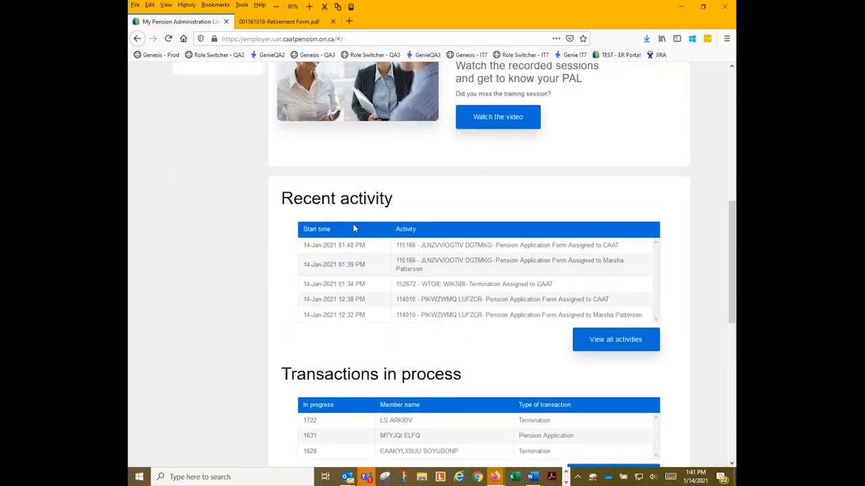
pyautogui.scroll(-5, 438, 252)
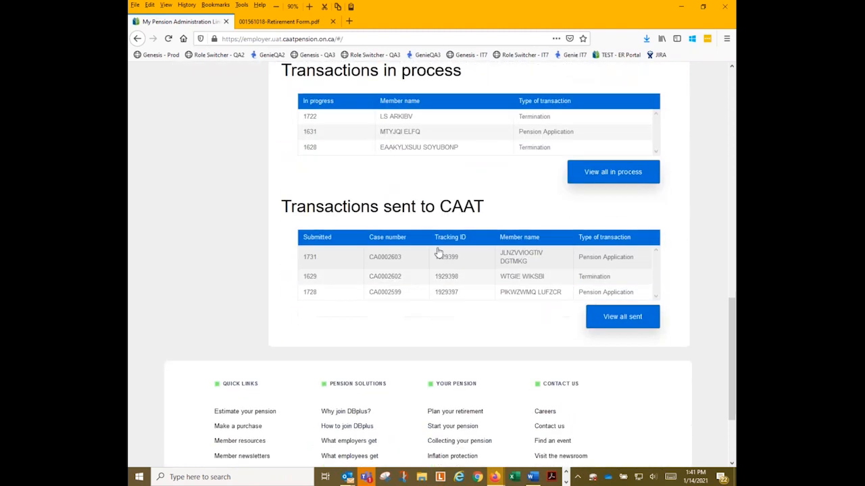